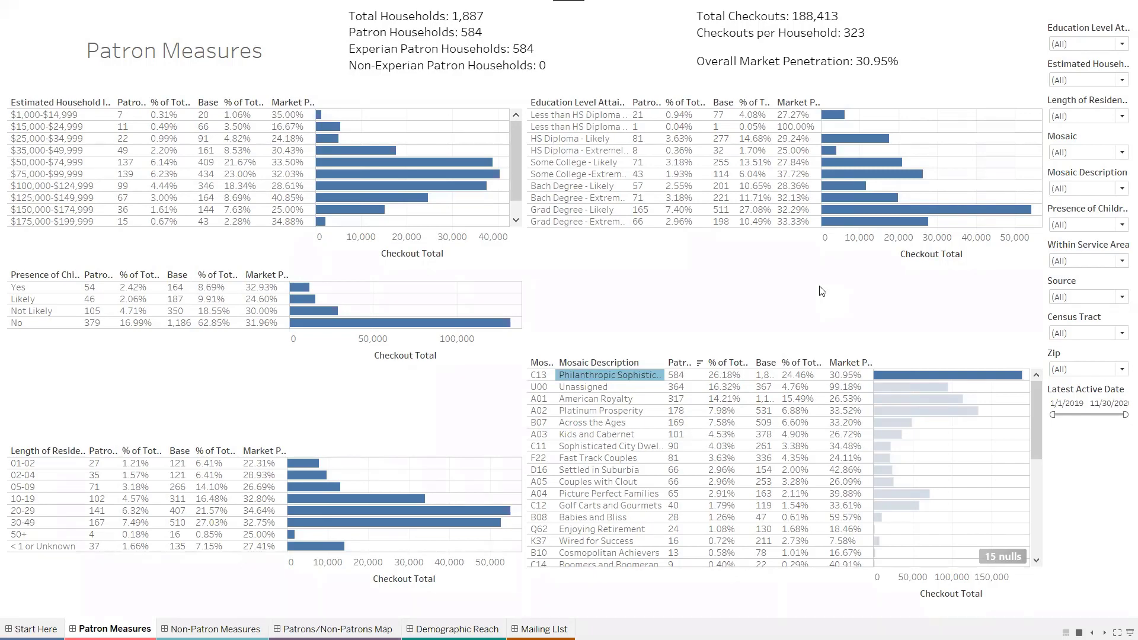
pyautogui.click(770, 309)
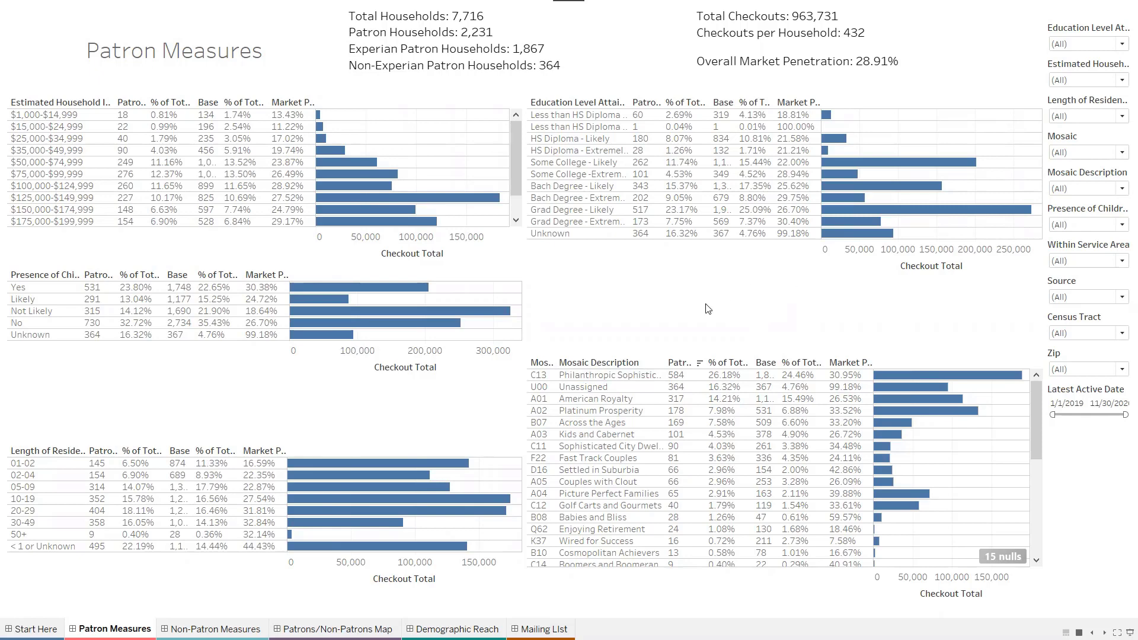
pyautogui.click(634, 379)
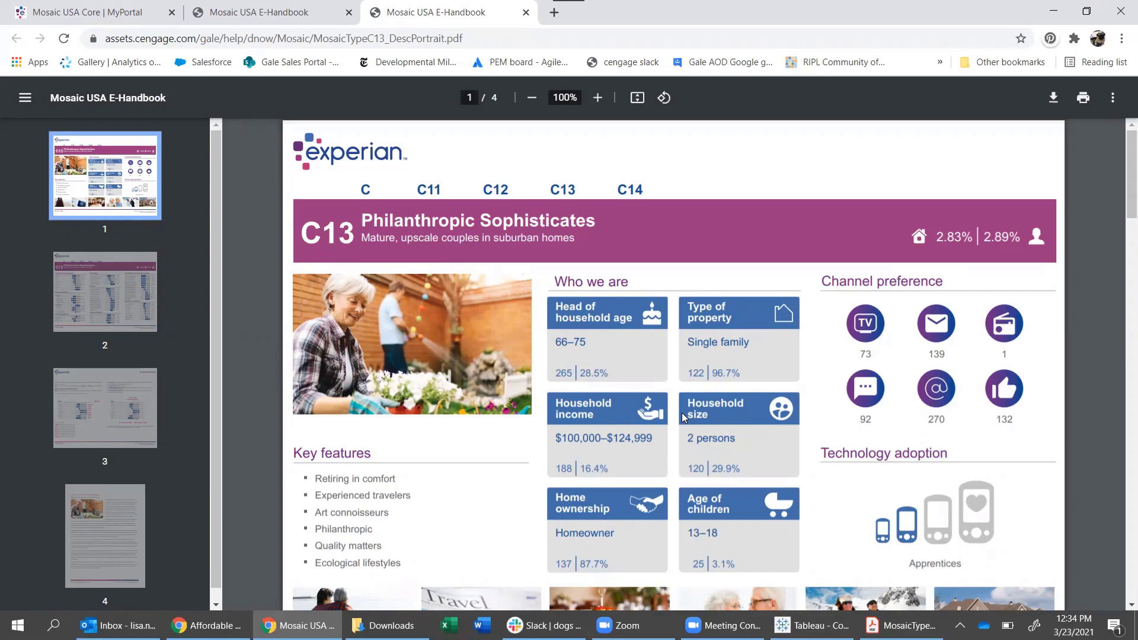
# Scroll through pages 1–3 of the C13 Philanthropic Sophisticates portrait PDF to reach page 4
pyautogui.scroll(-3, 683, 417)
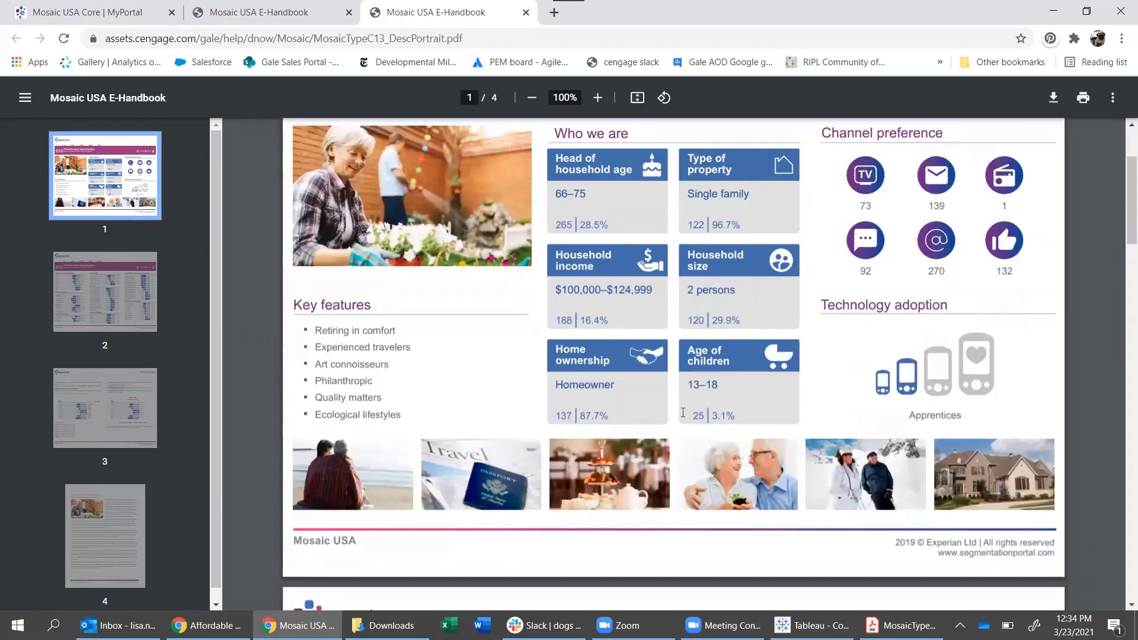
pyautogui.scroll(-2, 683, 415)
pyautogui.scroll(-2, 683, 413)
pyautogui.scroll(-2, 683, 412)
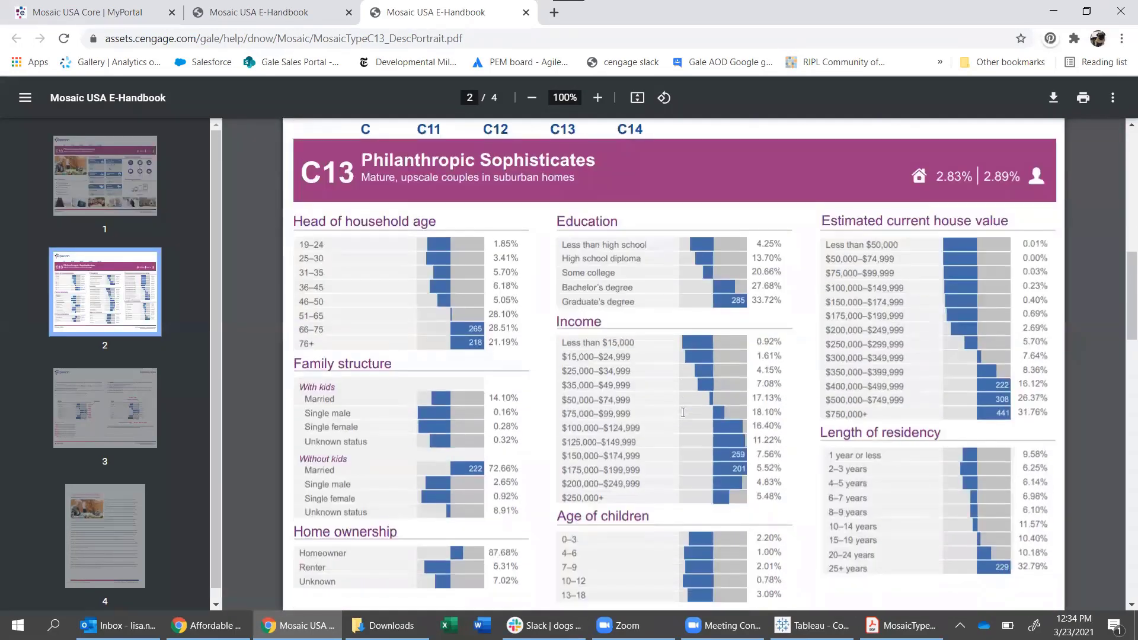
pyautogui.scroll(-2, 683, 413)
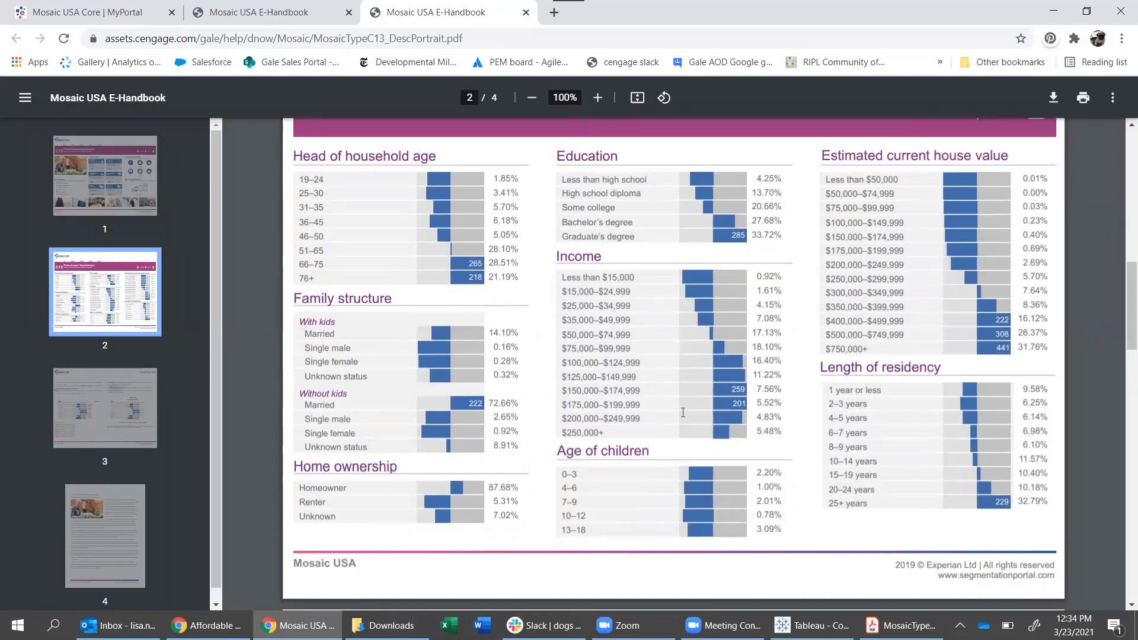
pyautogui.scroll(-2, 683, 413)
pyautogui.scroll(-2, 683, 413)
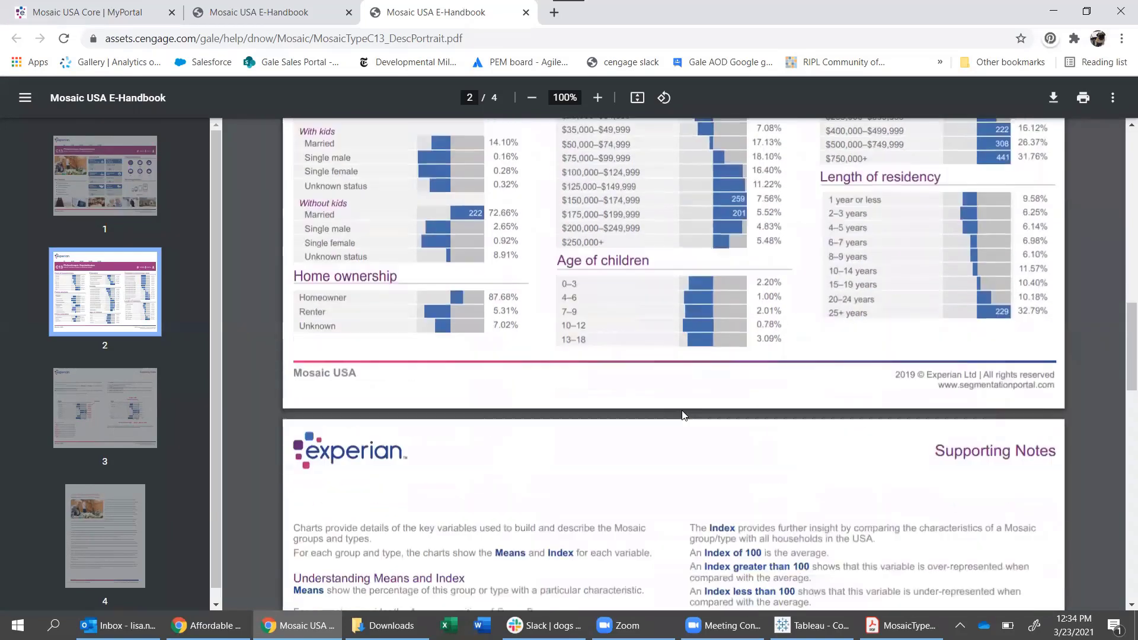
pyautogui.scroll(-2, 683, 413)
pyautogui.scroll(-1, 685, 415)
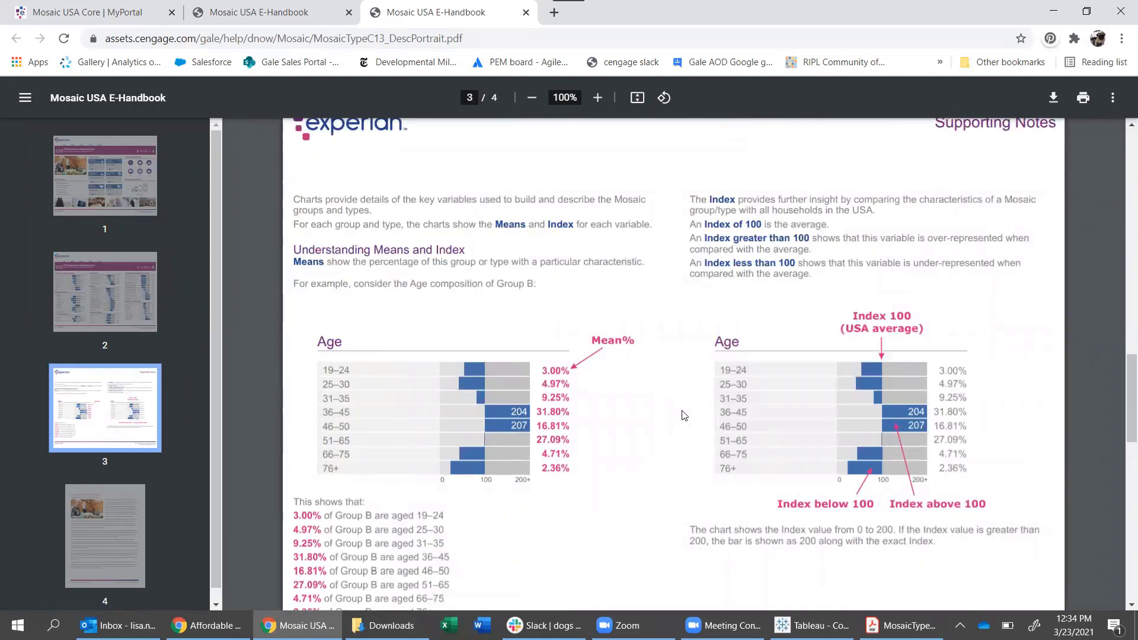
pyautogui.scroll(-1, 684, 415)
pyautogui.scroll(-4, 684, 415)
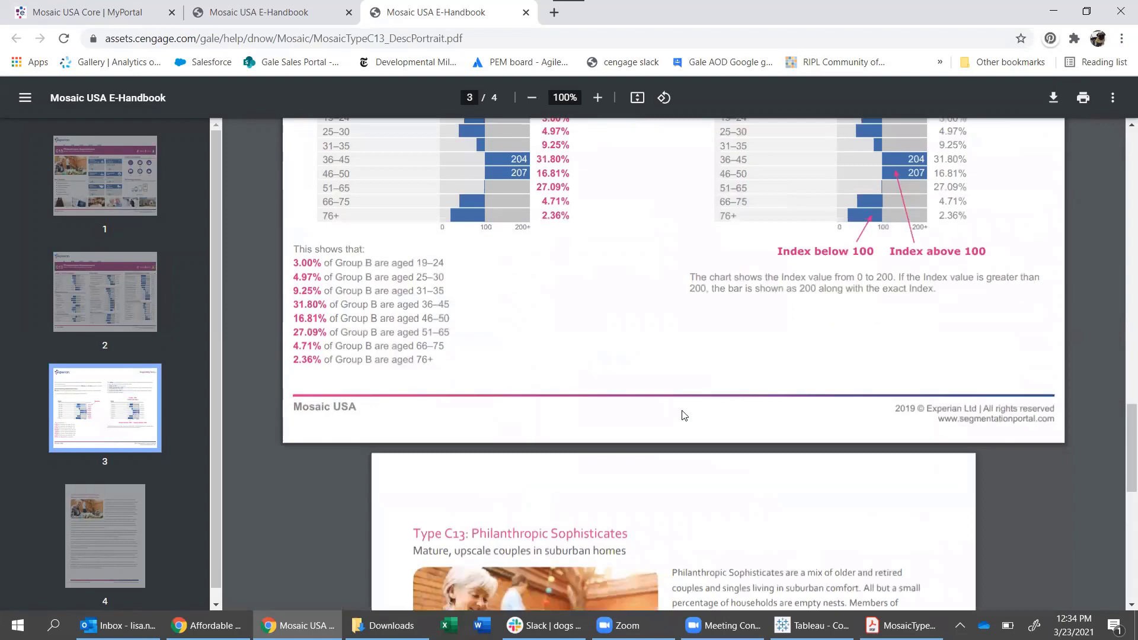
pyautogui.scroll(-5, 684, 415)
pyautogui.scroll(-1, 684, 415)
# Scroll page 4 to reveal the narrative on lifestyle, shopping, media and politics
pyautogui.scroll(-1, 685, 415)
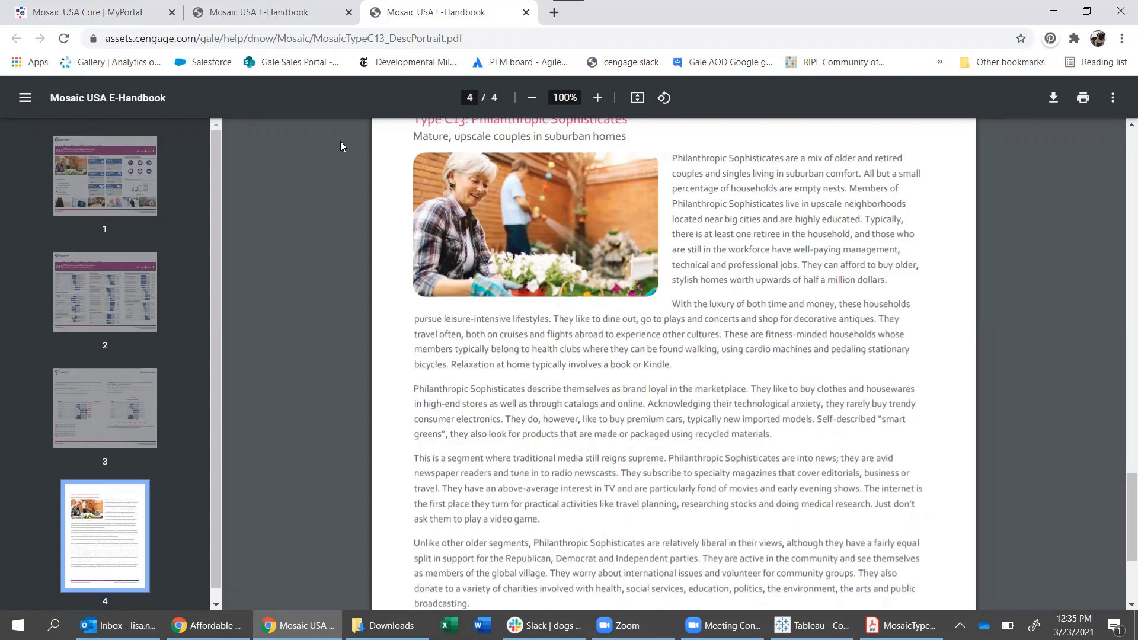
# Open the C13 Philanthropic Sophisticates Understand panel from the Mosaic Types list in MyPortal
pyautogui.click(113, 17)
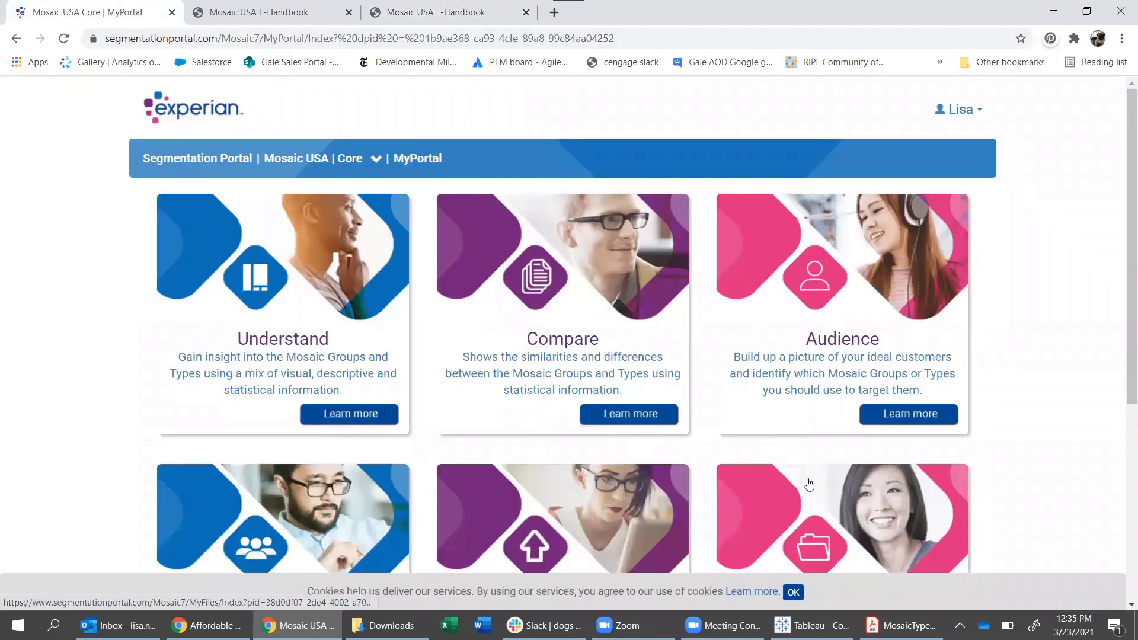
pyautogui.click(358, 415)
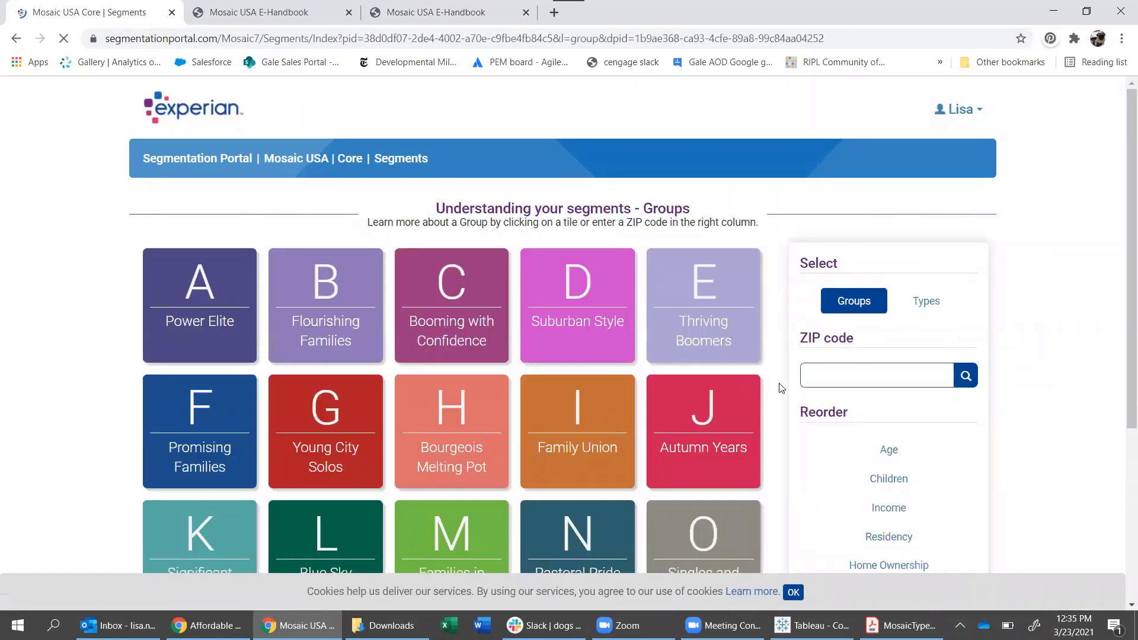
pyautogui.click(924, 302)
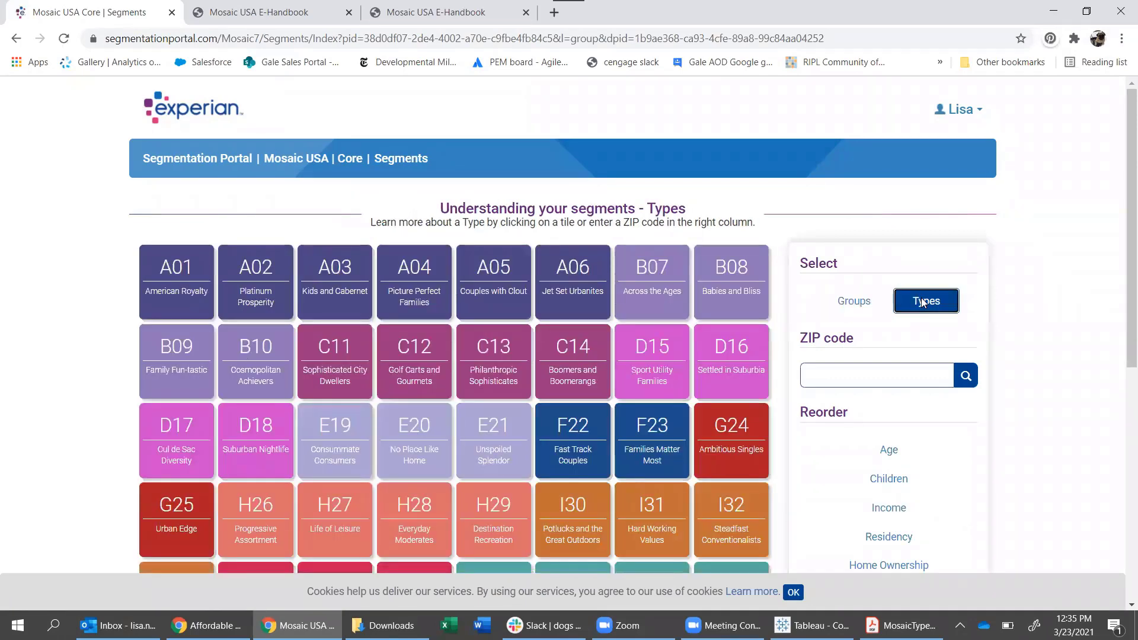
pyautogui.click(507, 366)
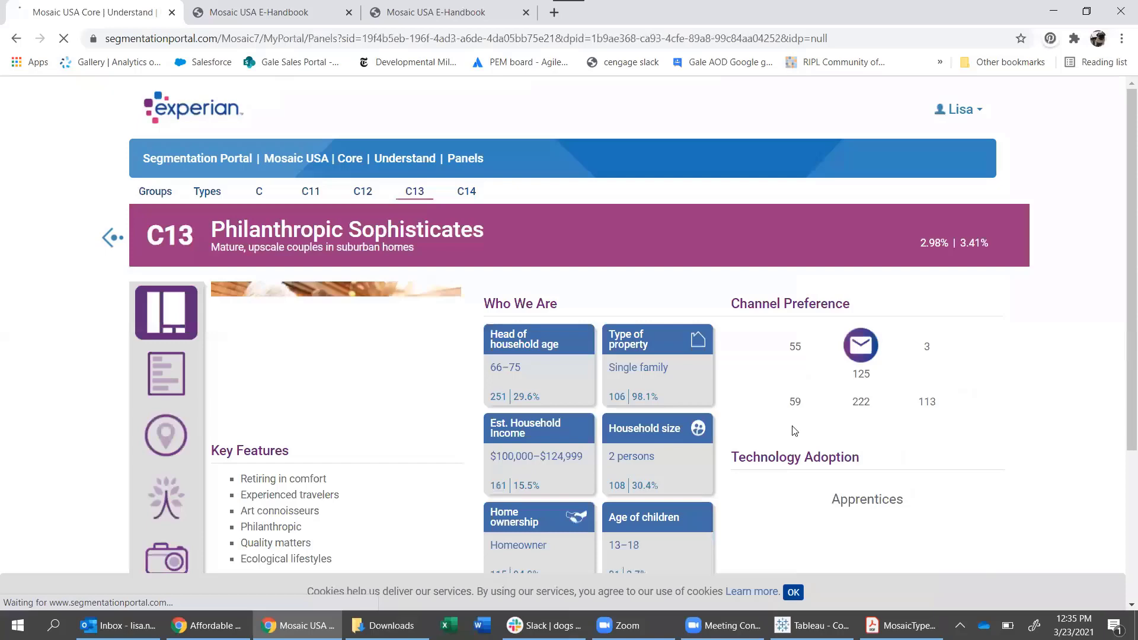
pyautogui.scroll(-1, 1029, 435)
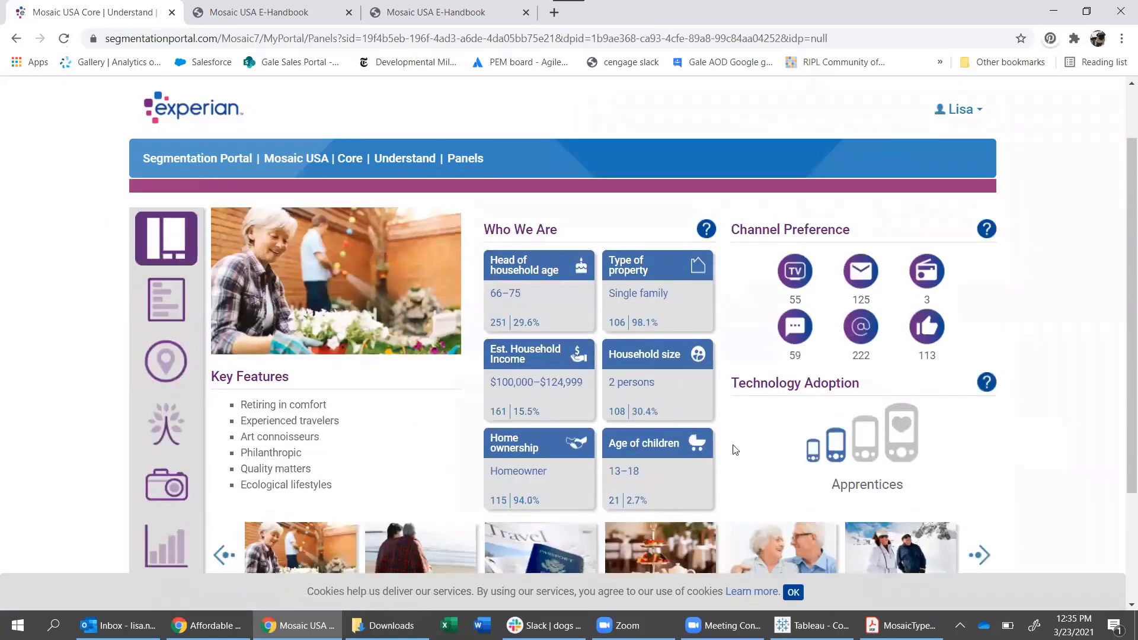
# Open C13's detailed data view and chart head-of-household gender, household size and children's ages
pyautogui.click(163, 545)
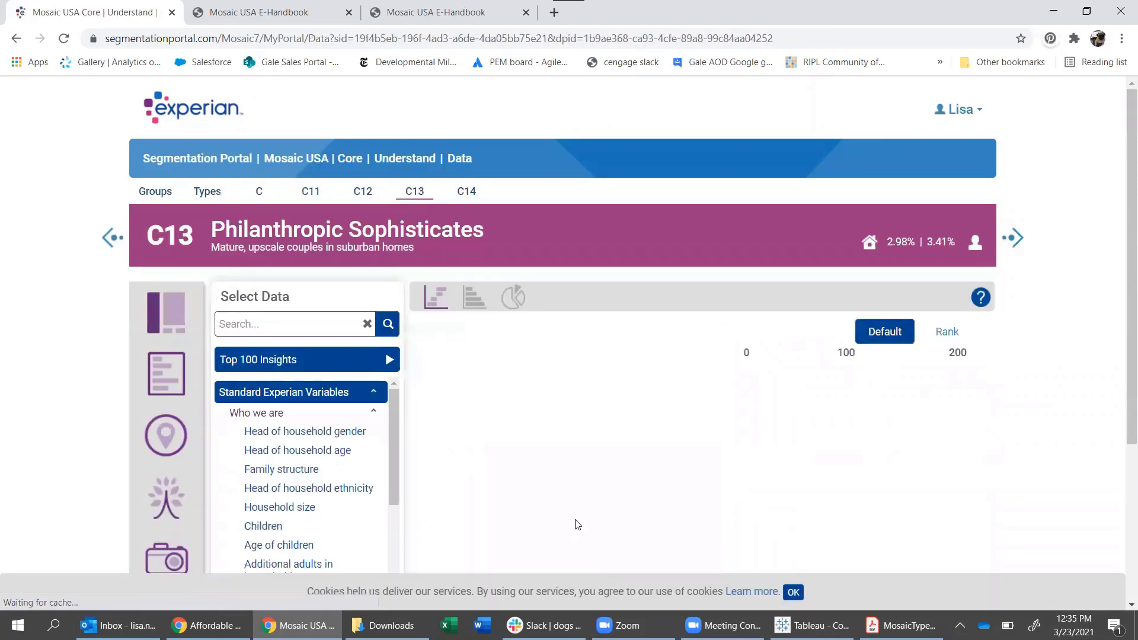
pyautogui.click(329, 437)
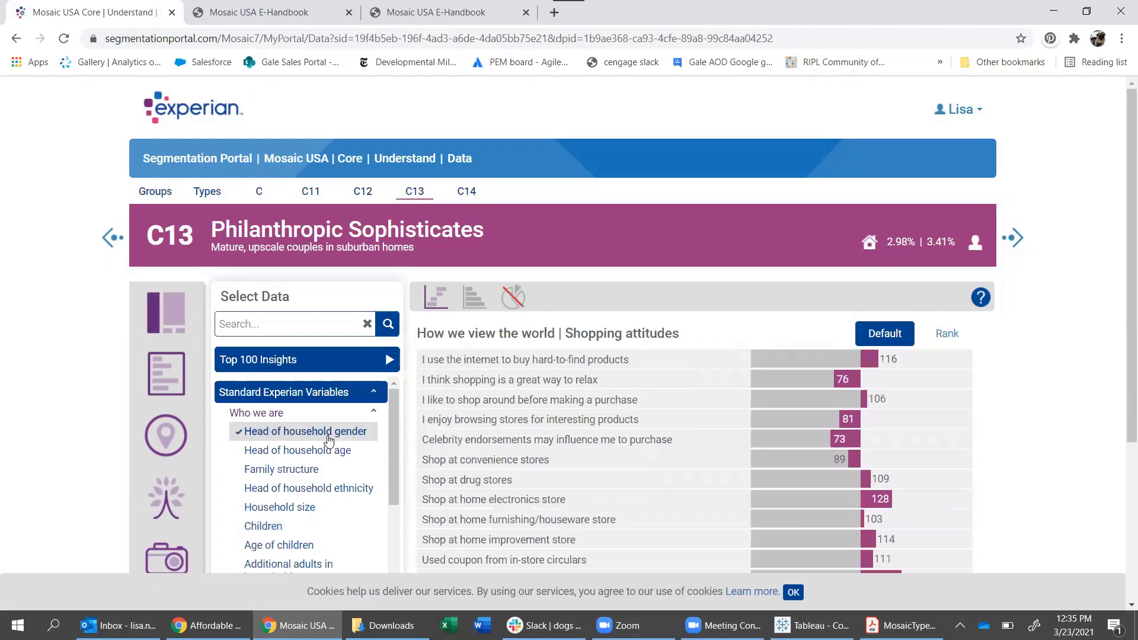
pyautogui.scroll(-1, 326, 439)
pyautogui.scroll(1, 332, 444)
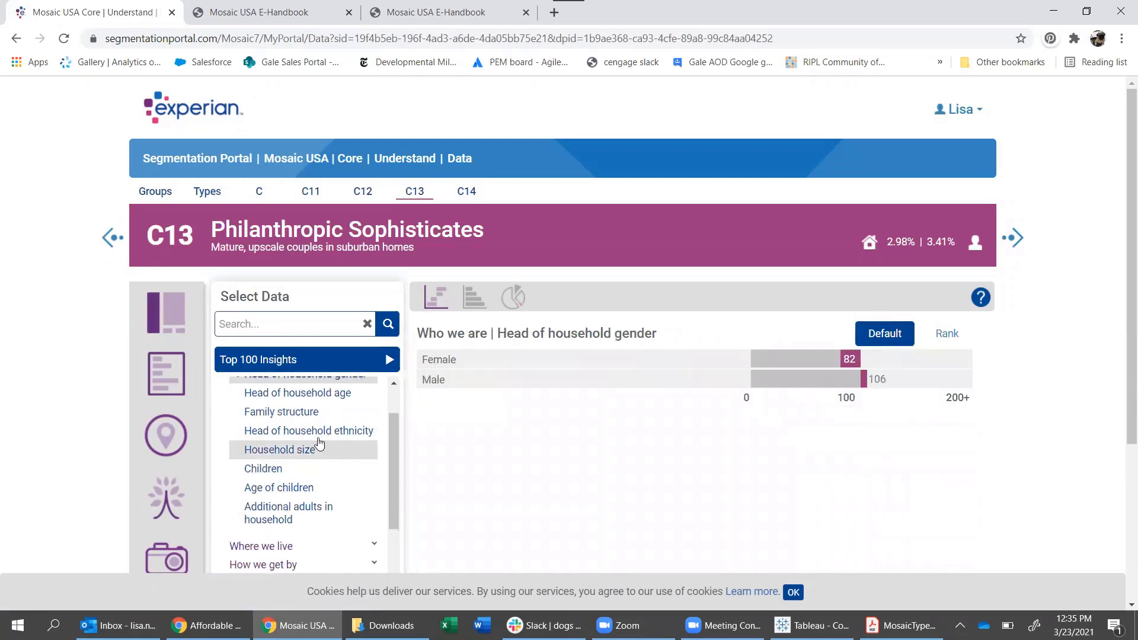
pyautogui.click(274, 508)
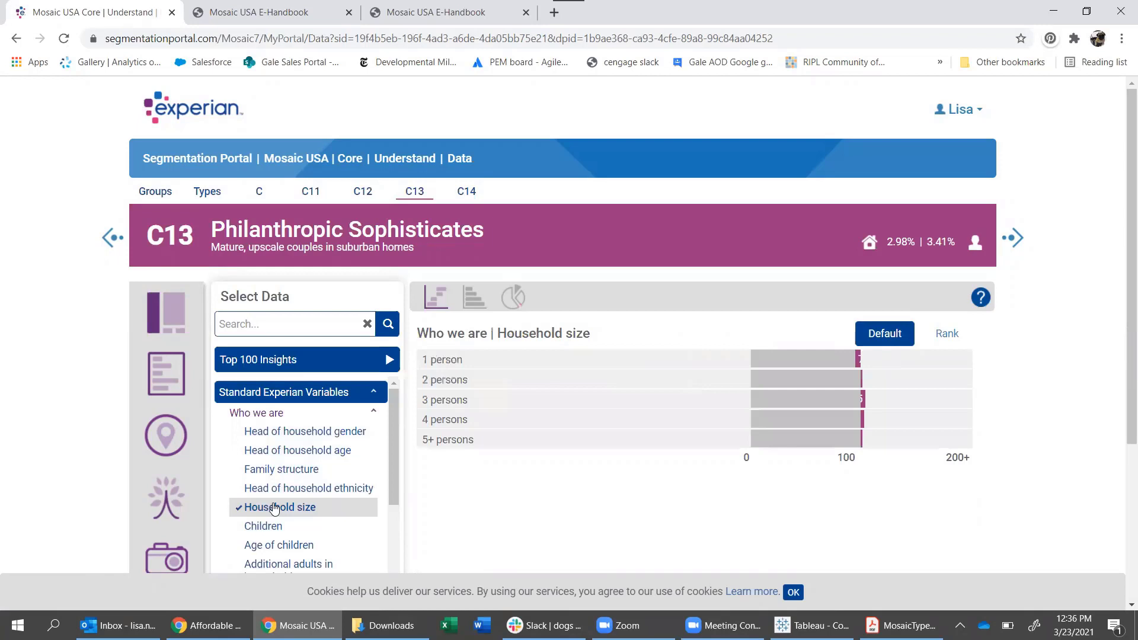
pyautogui.scroll(-1, 279, 492)
pyautogui.click(281, 474)
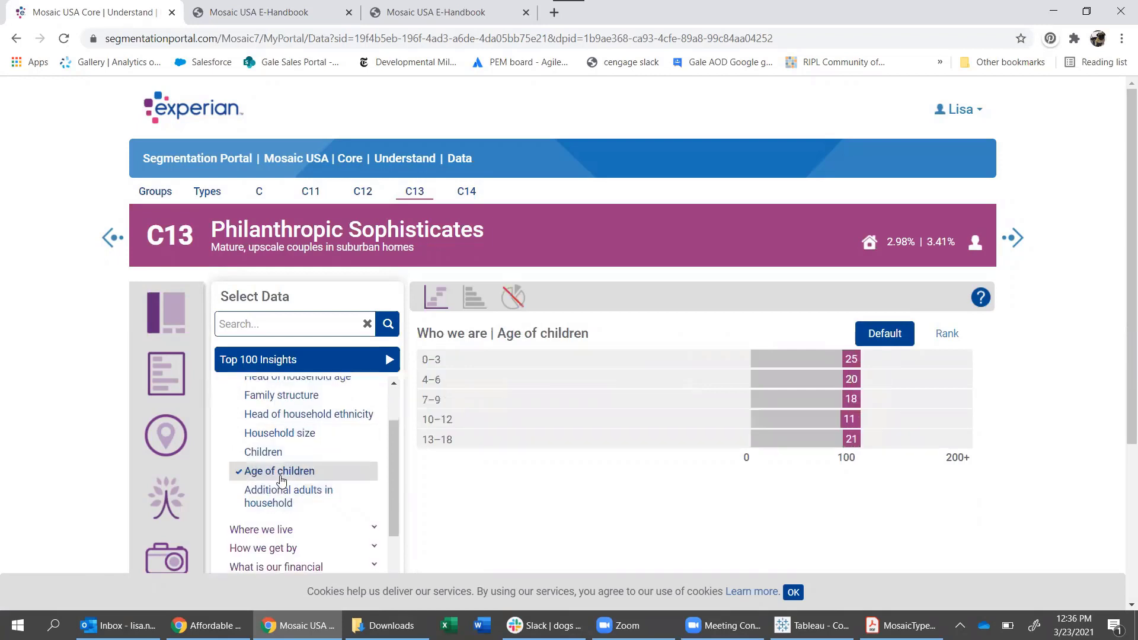
pyautogui.scroll(-3, 300, 475)
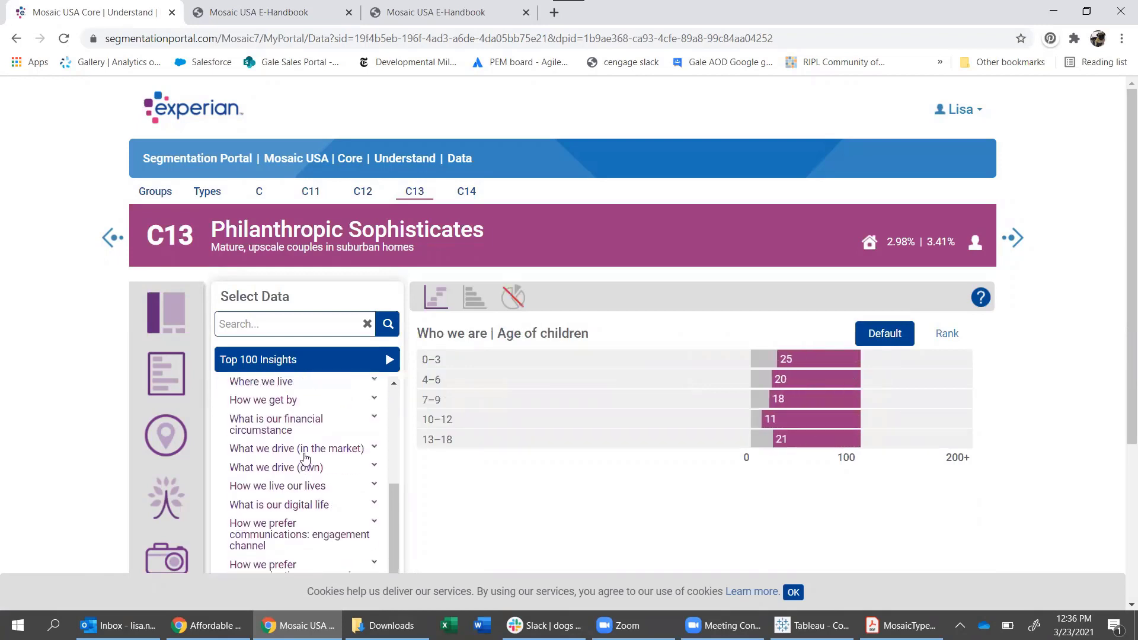
pyautogui.scroll(3, 289, 439)
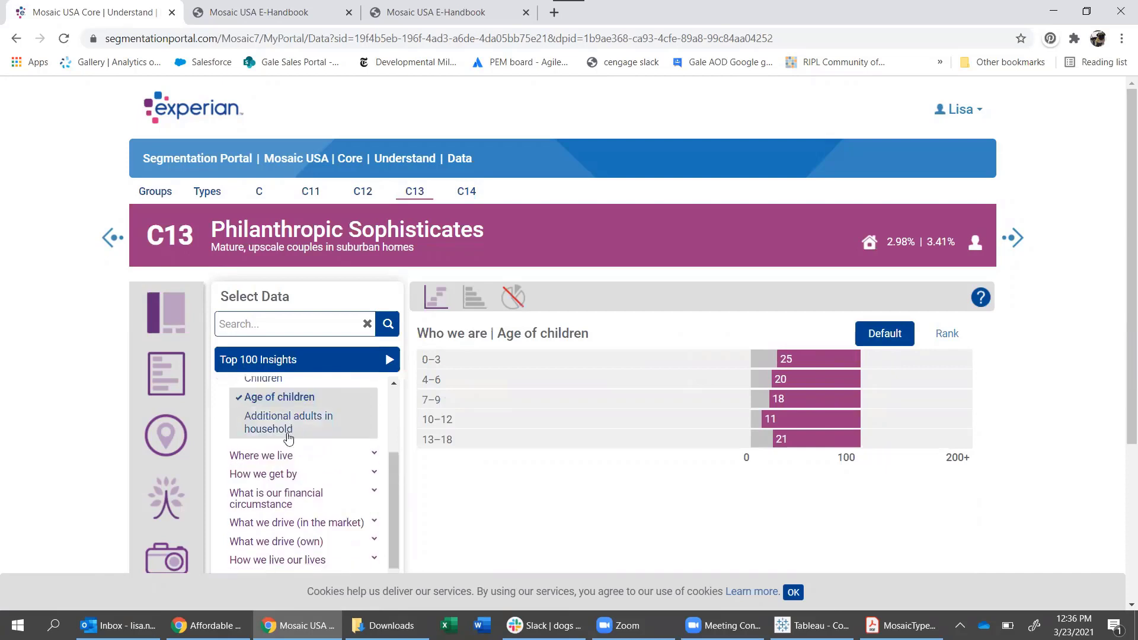
# Chart C13's arts and entertainment, leisure hobbies, magazine and newspaper readership indexes
pyautogui.click(281, 473)
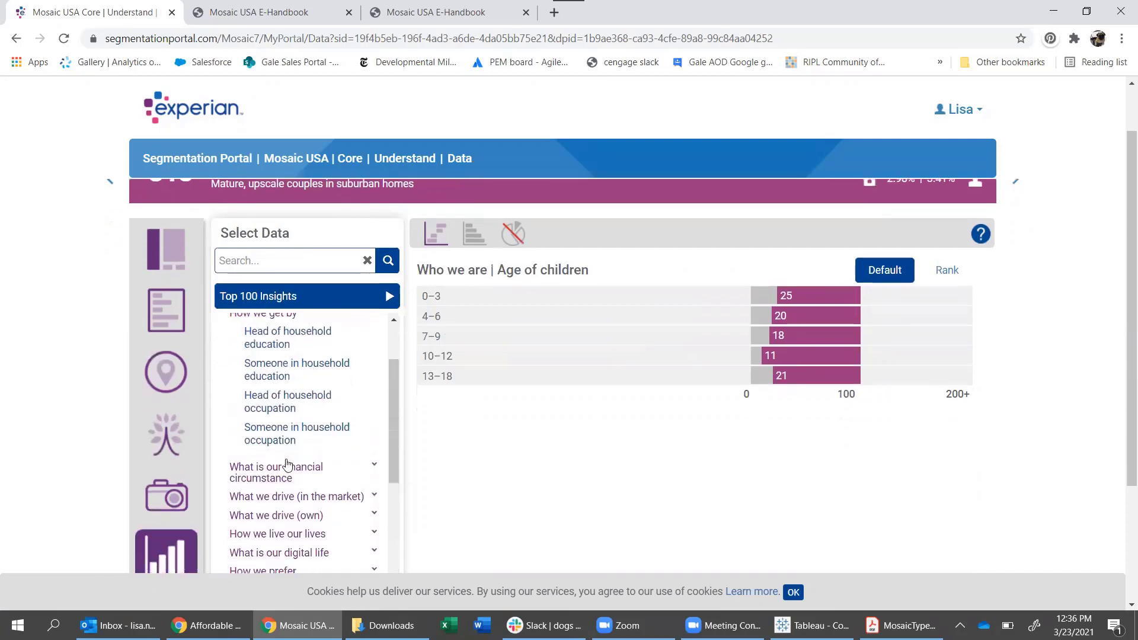
pyautogui.scroll(-1, 300, 427)
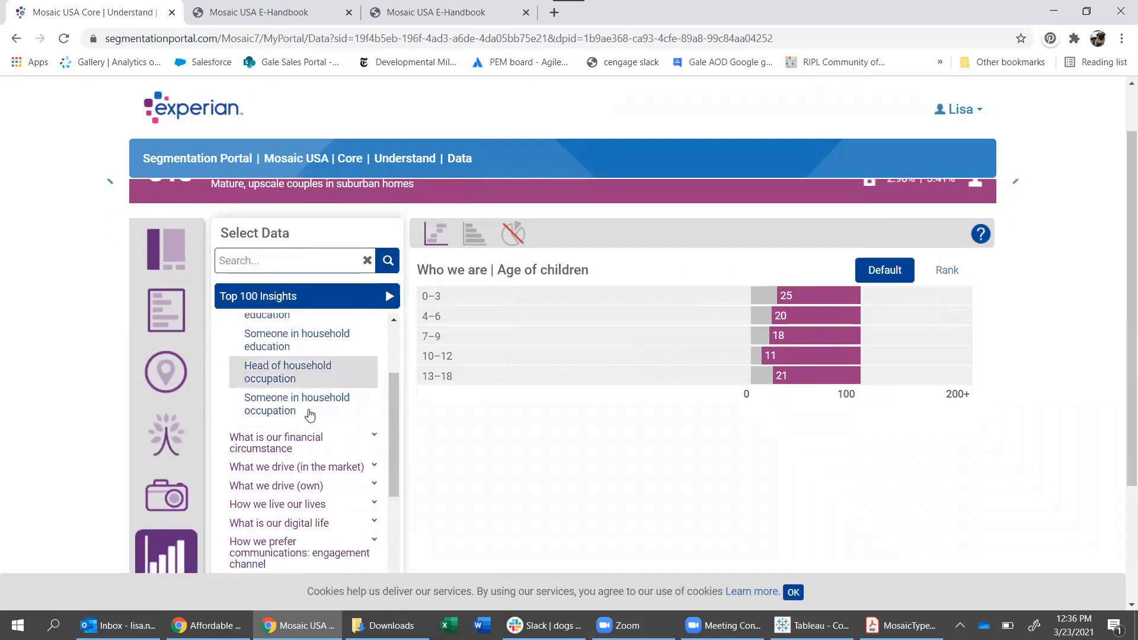
pyautogui.scroll(-1, 305, 418)
pyautogui.scroll(-1, 309, 413)
pyautogui.click(310, 387)
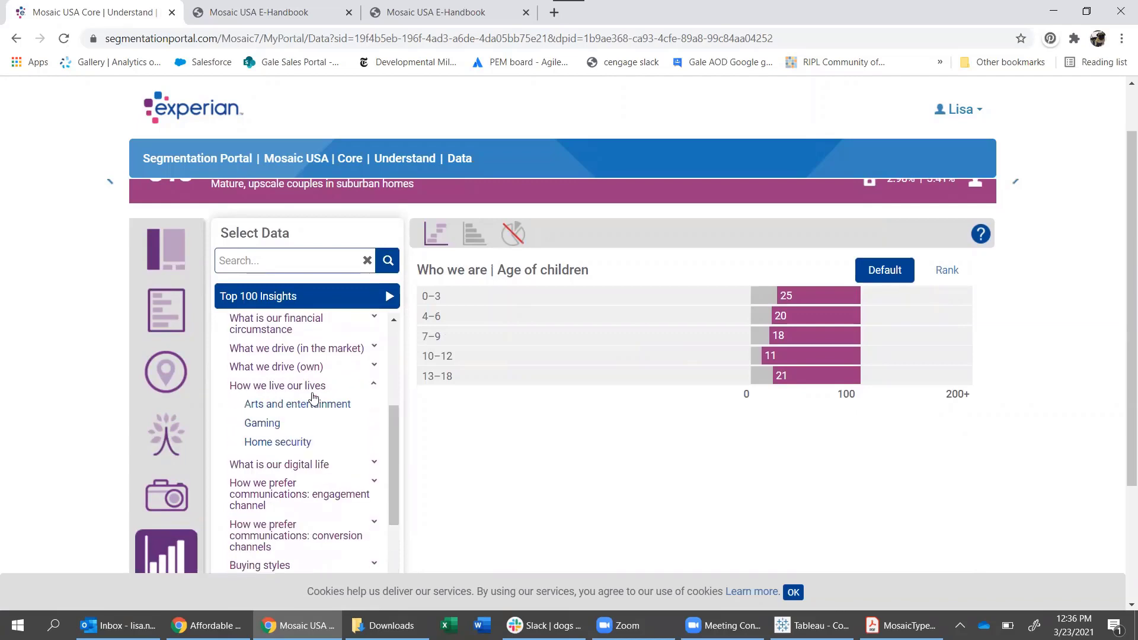
pyautogui.click(312, 263)
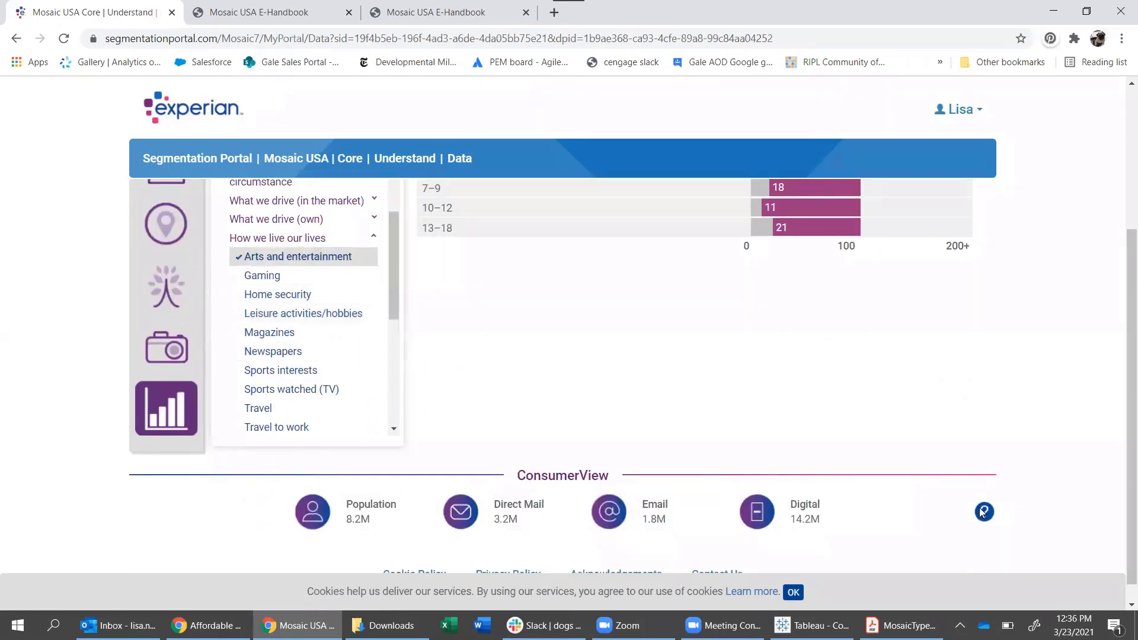
pyautogui.scroll(1, 977, 429)
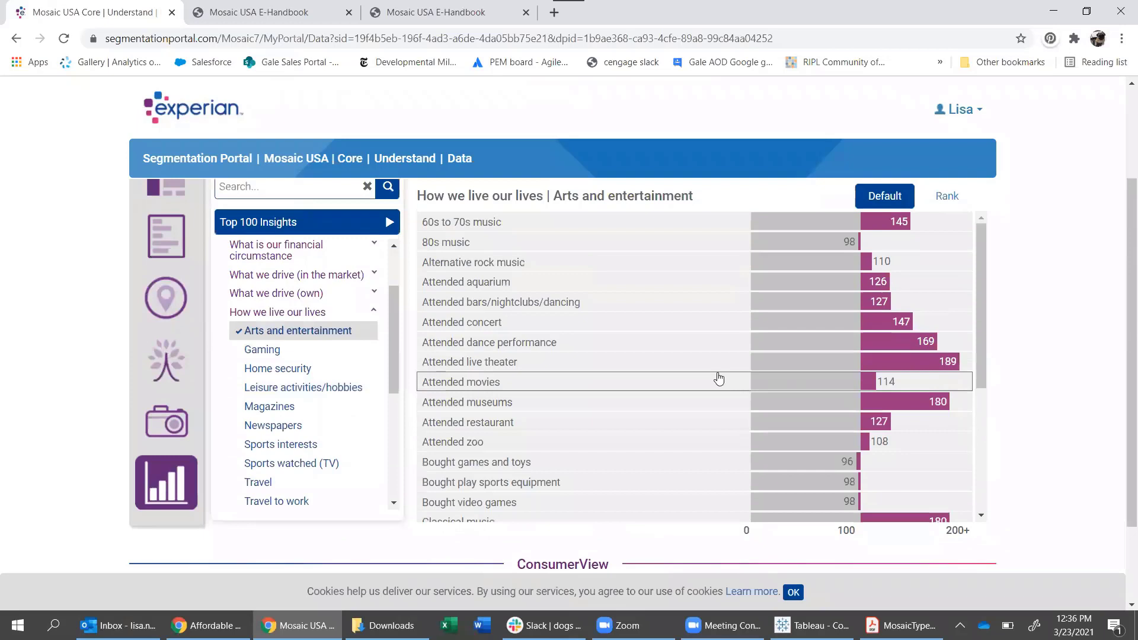
pyautogui.click(340, 387)
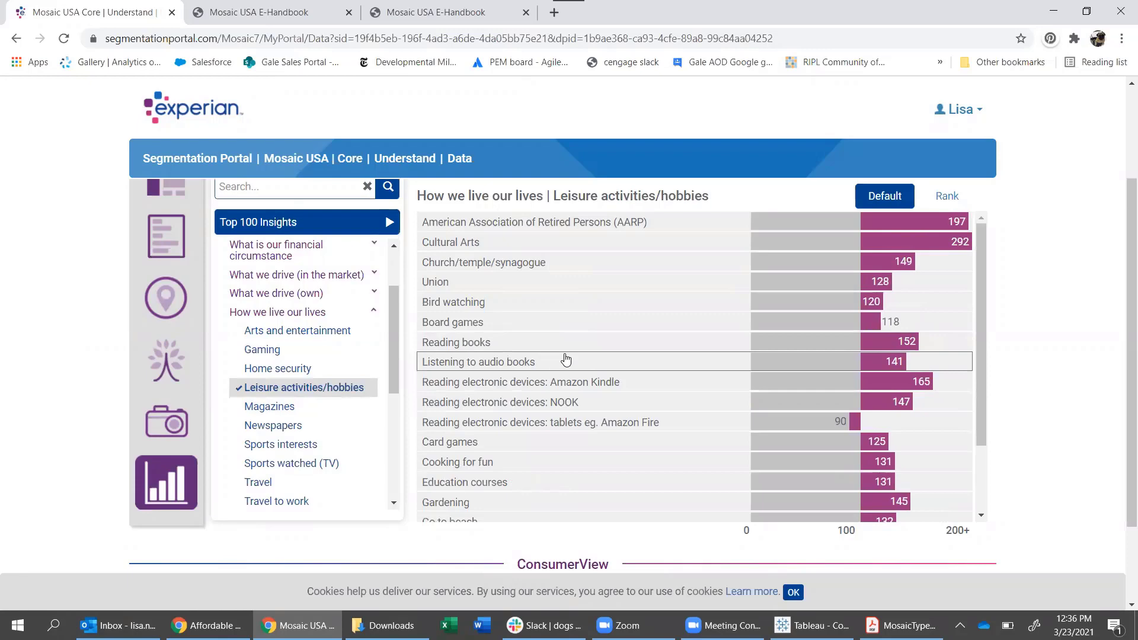
pyautogui.scroll(-2, 564, 397)
pyautogui.scroll(-1, 564, 400)
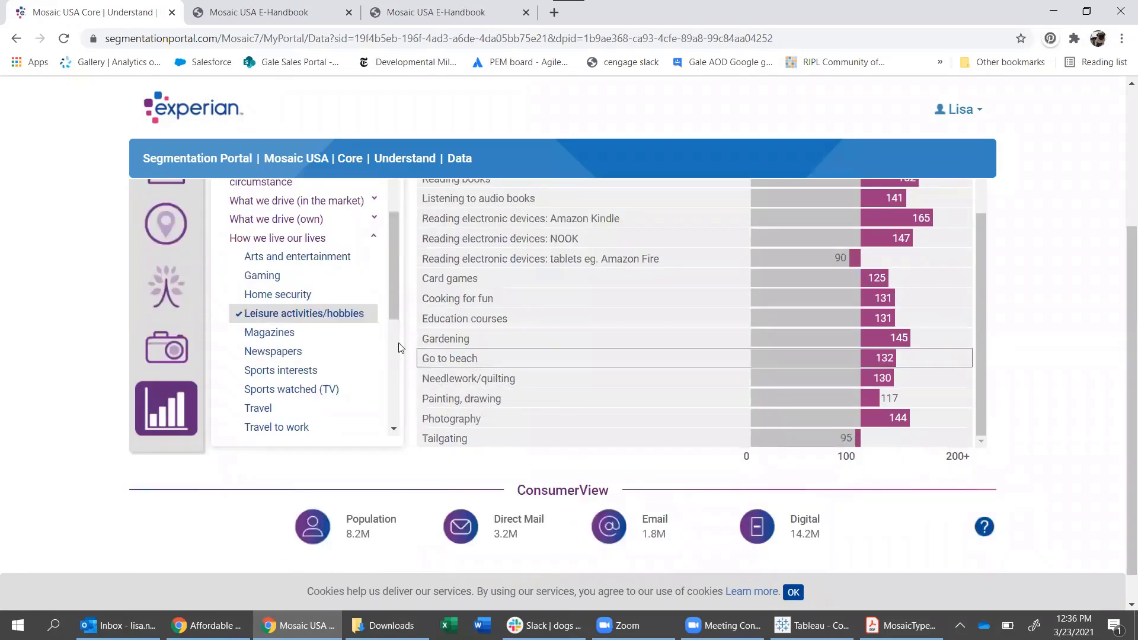
pyautogui.click(318, 339)
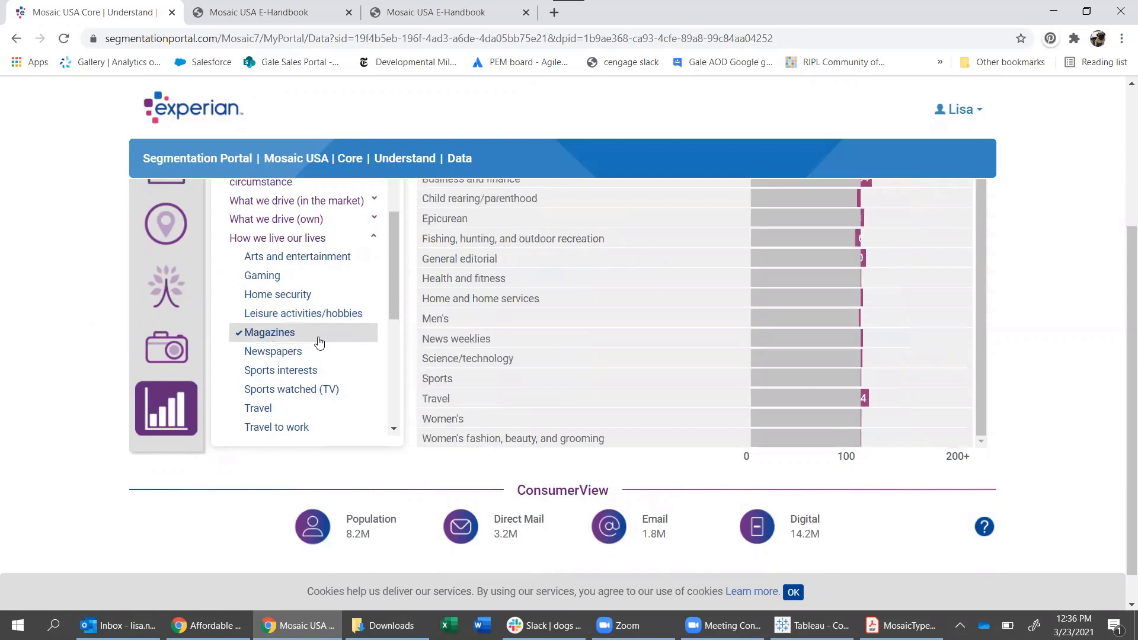
pyautogui.click(323, 354)
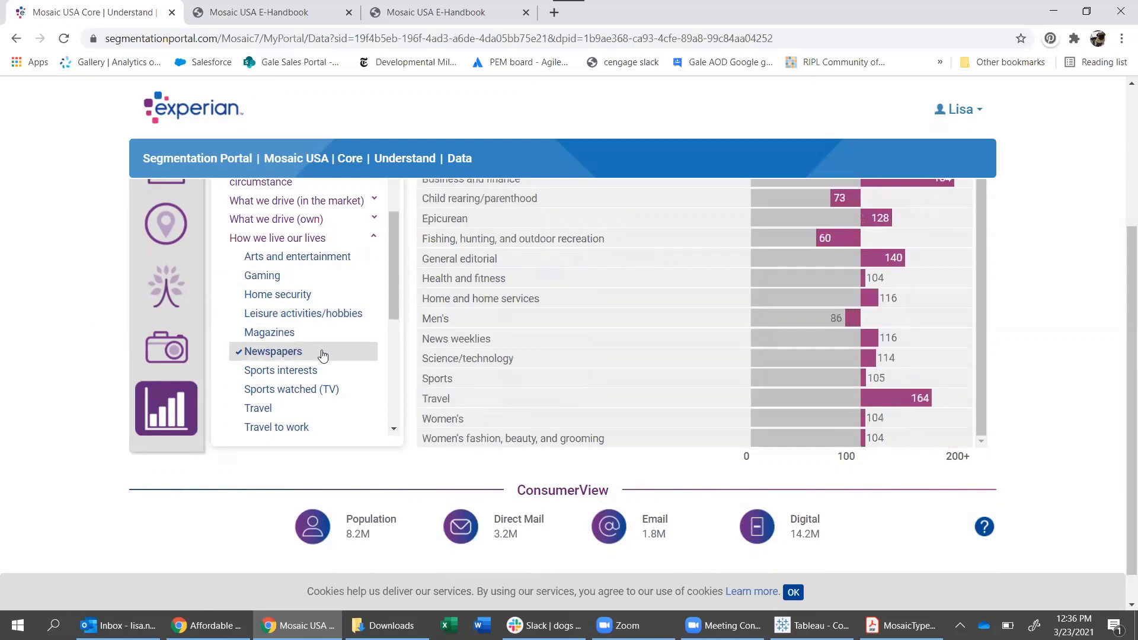
# Chart C13's Internet usage and Technology adoption under What is our digital life
pyautogui.scroll(-2, 319, 347)
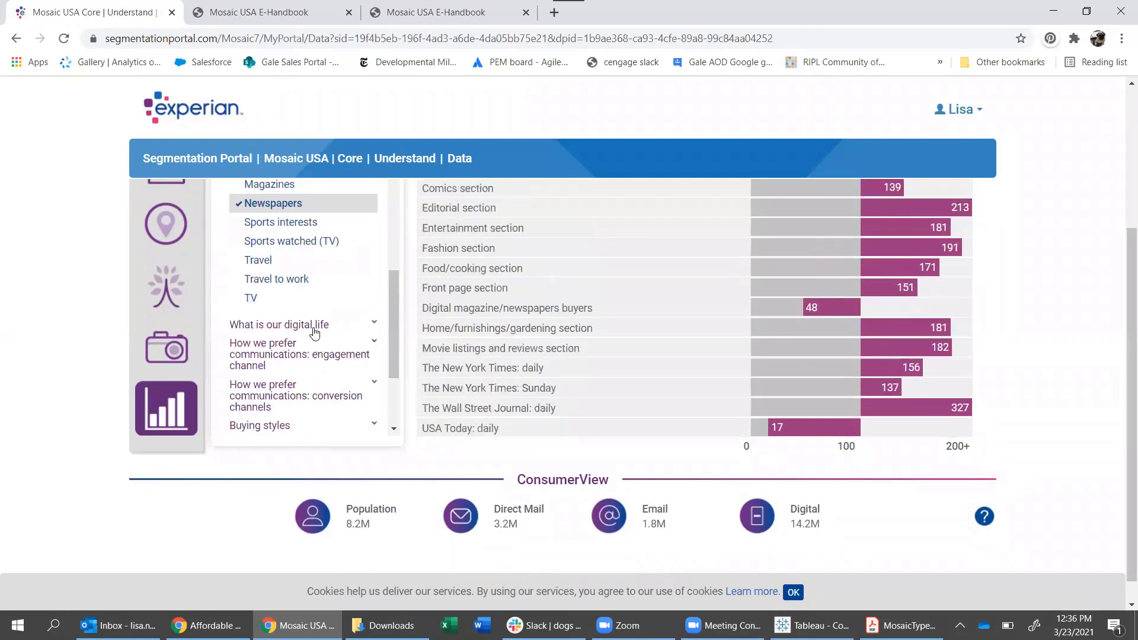
pyautogui.click(308, 325)
pyautogui.scroll(2, 315, 332)
pyautogui.click(314, 332)
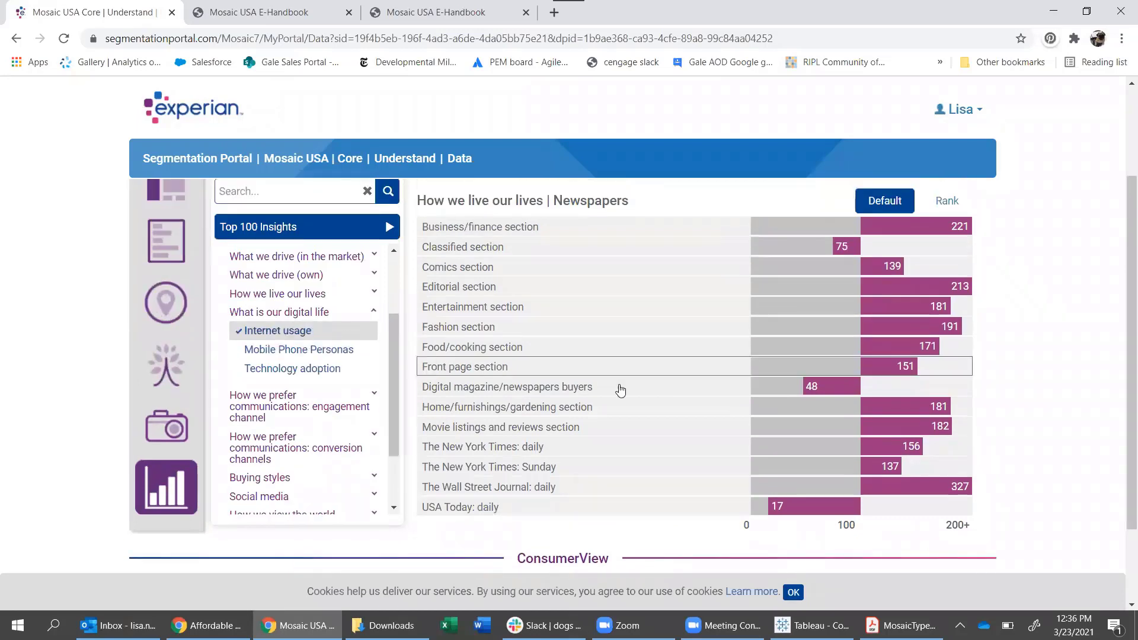
pyautogui.click(315, 369)
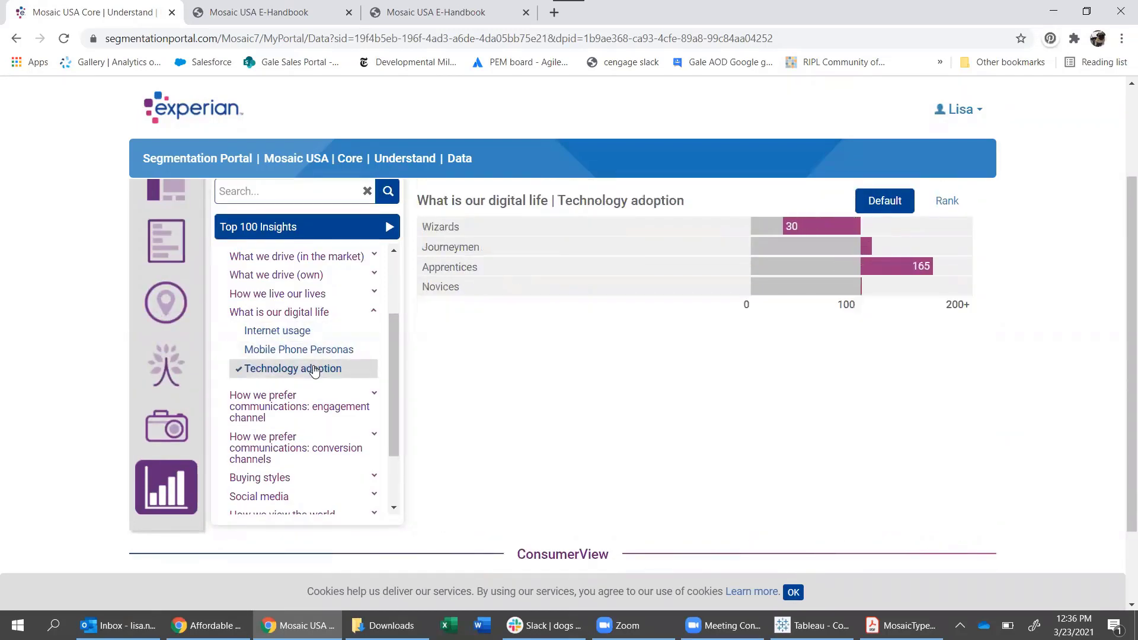
# Chart the TrueTouchSM engagement channels, showing Digital News 320 and Email receptive 222
pyautogui.click(308, 408)
pyautogui.scroll(-2, 318, 293)
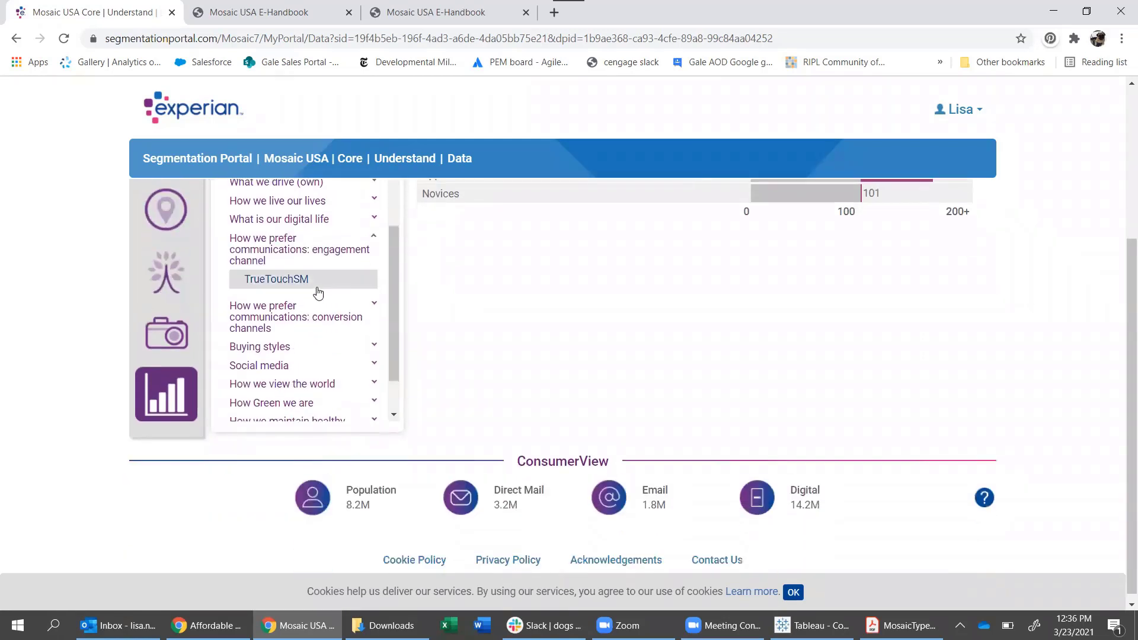
pyautogui.click(318, 288)
pyautogui.scroll(1, 906, 479)
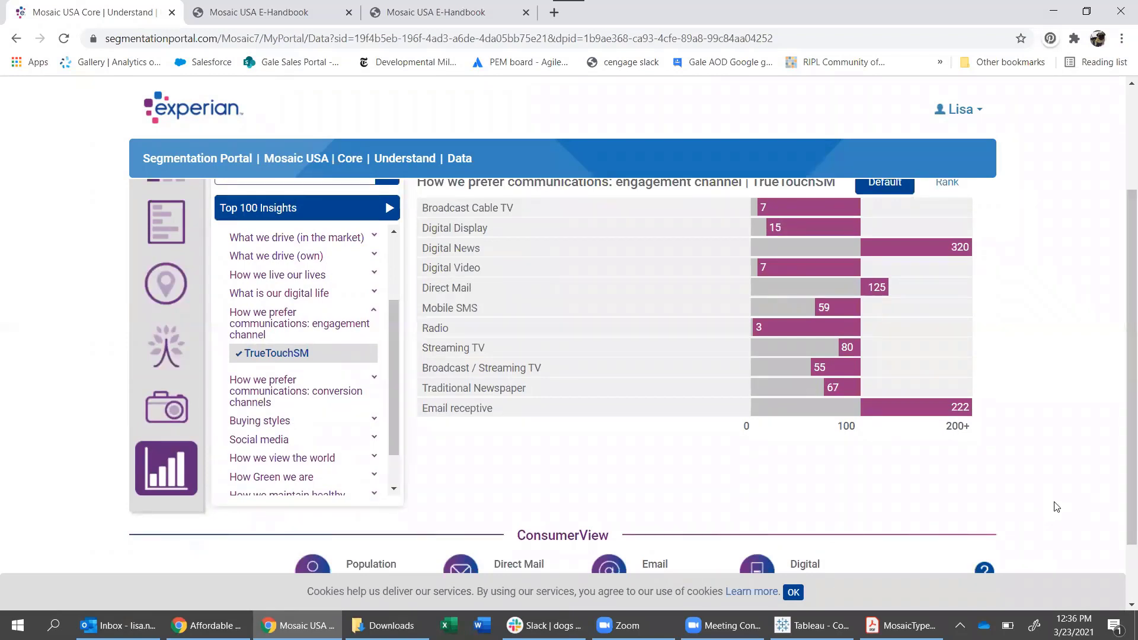
pyautogui.scroll(-1, 302, 392)
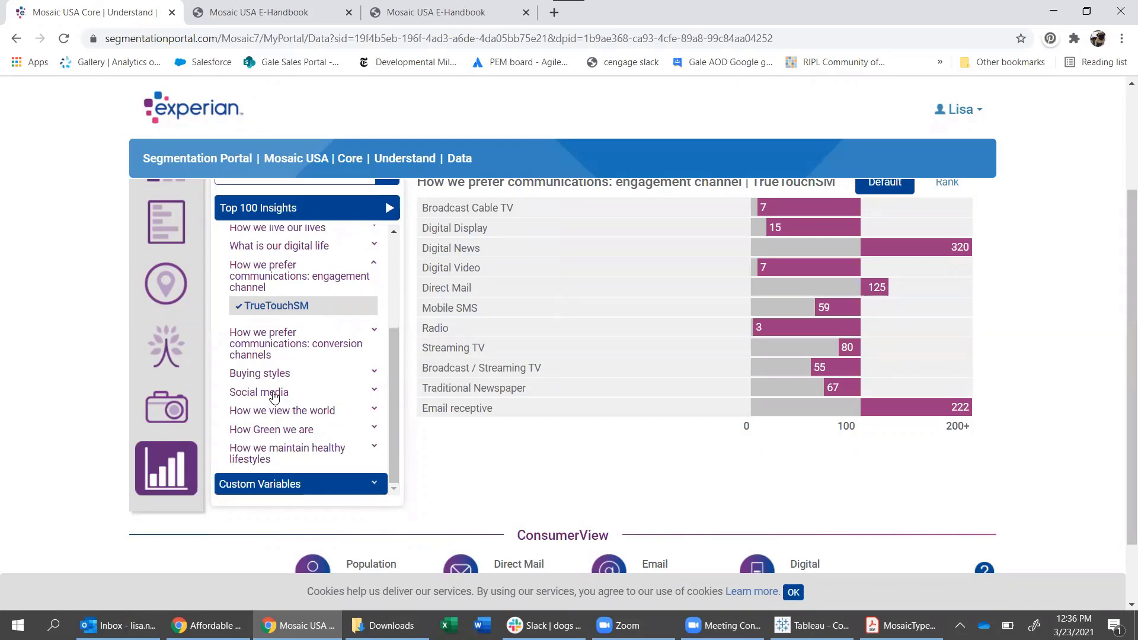
# View C13's Social media TrueTouchSM data and expand the How we view the world category
pyautogui.click(274, 394)
pyautogui.scroll(-1, 291, 320)
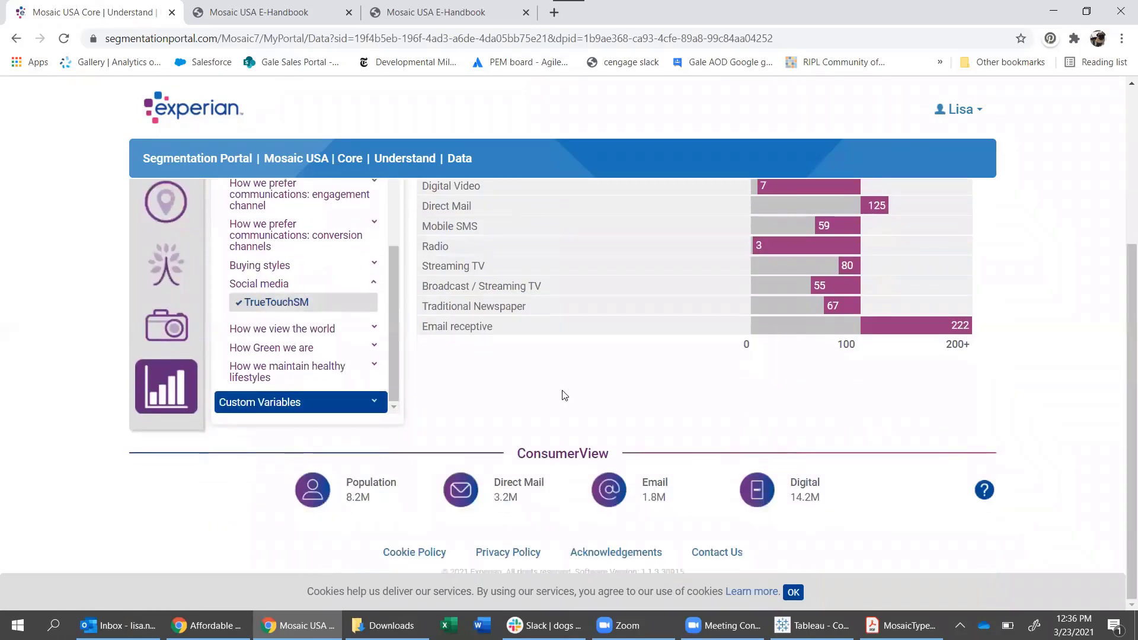
pyautogui.scroll(3, 818, 466)
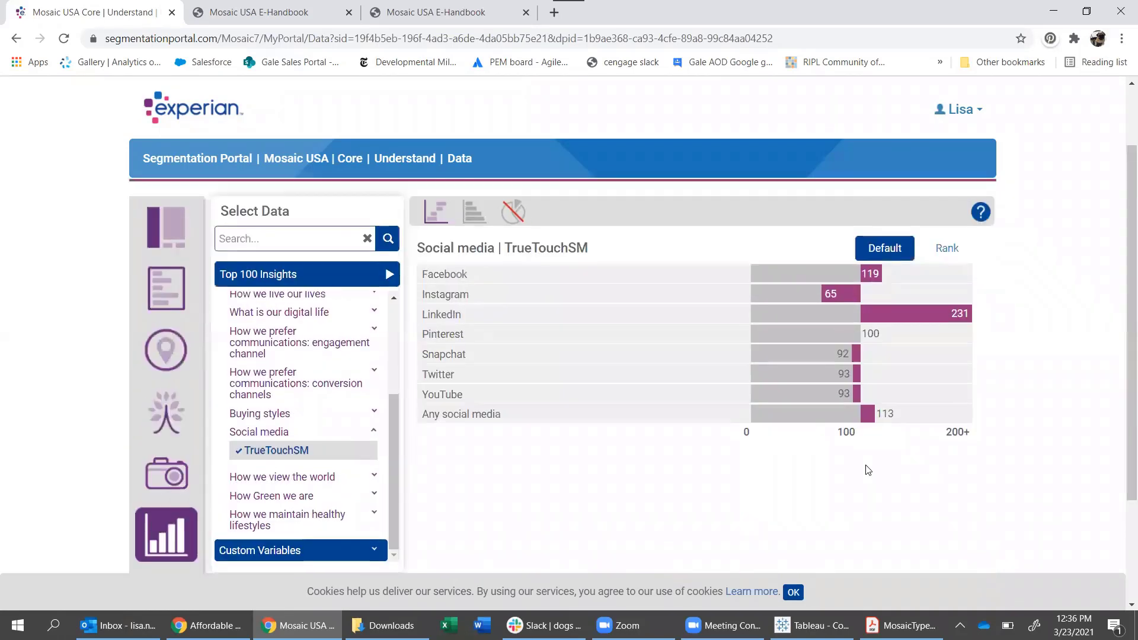
pyautogui.click(304, 478)
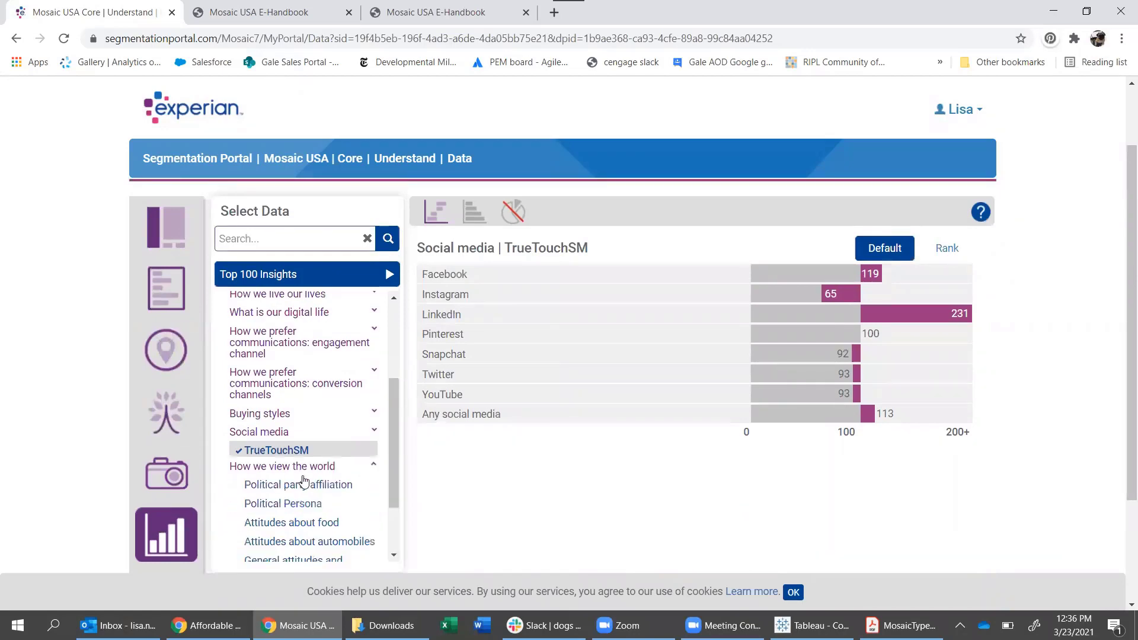
pyautogui.scroll(-2, 305, 468)
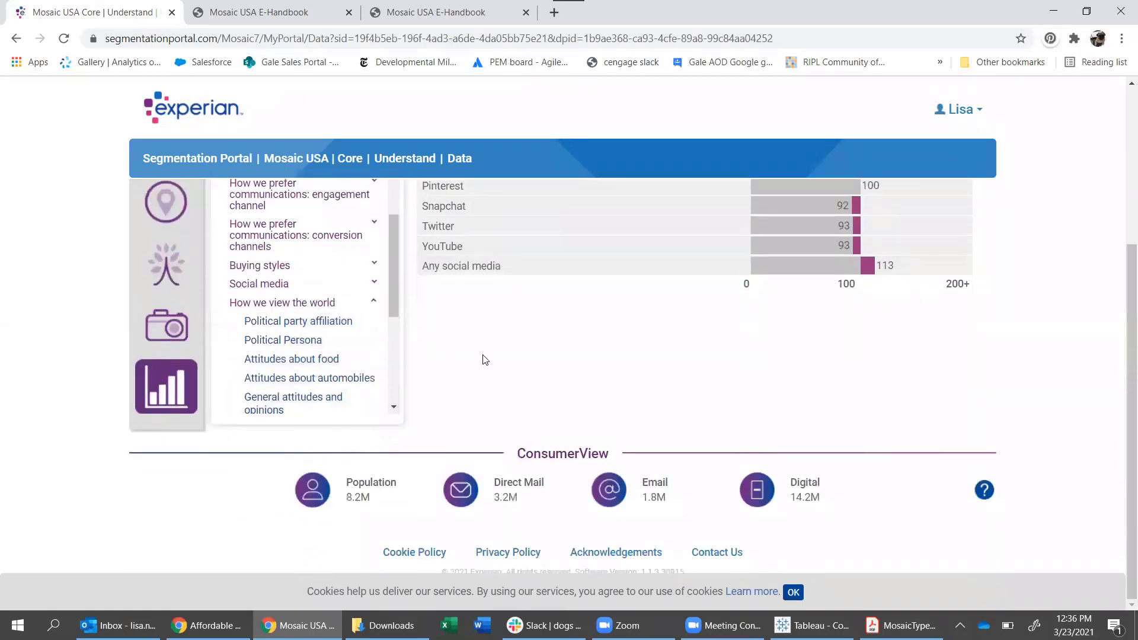
pyautogui.scroll(1, 483, 360)
# Chart political party affiliation, general attitudes, media consumption and charitable contributions by cause
pyautogui.click(331, 397)
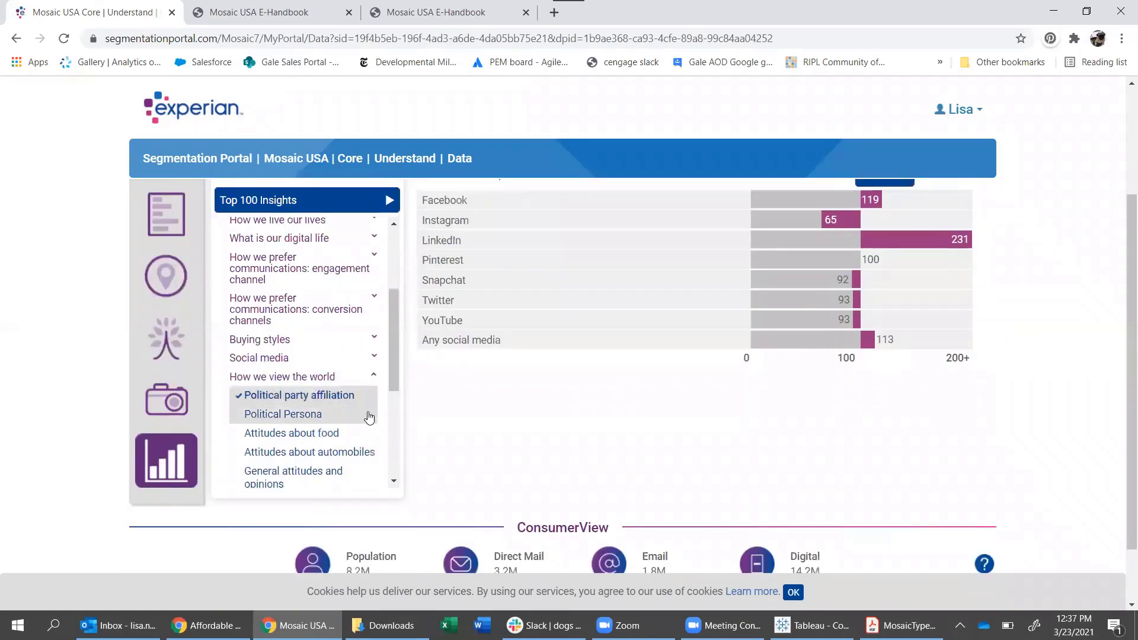
pyautogui.scroll(-2, 362, 415)
pyautogui.click(338, 404)
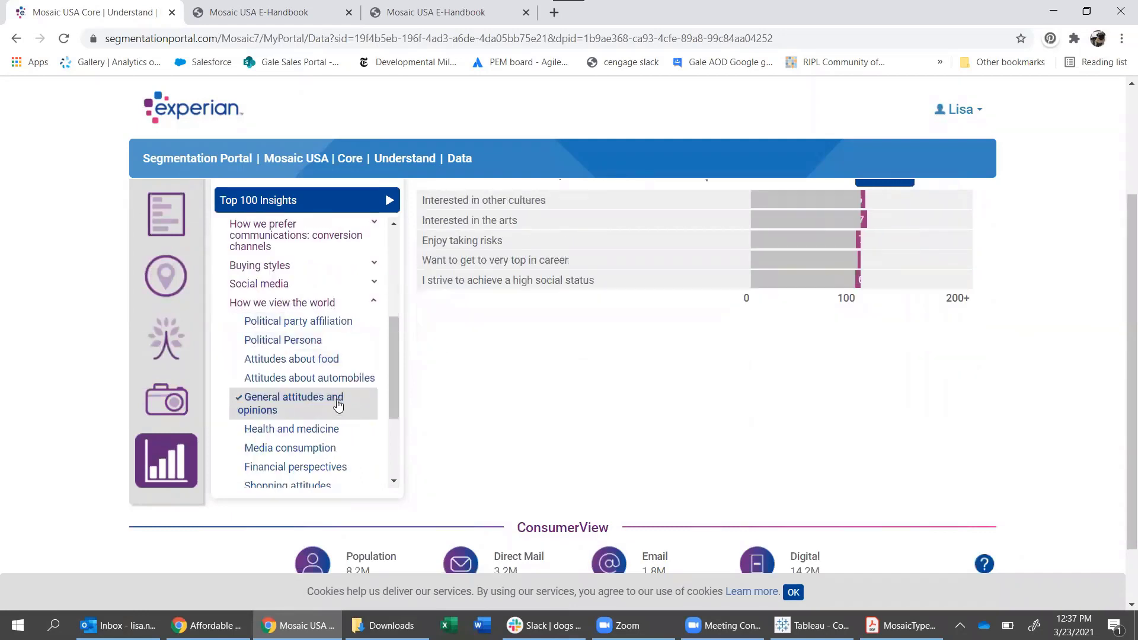
pyautogui.click(312, 451)
pyautogui.scroll(-3, 315, 405)
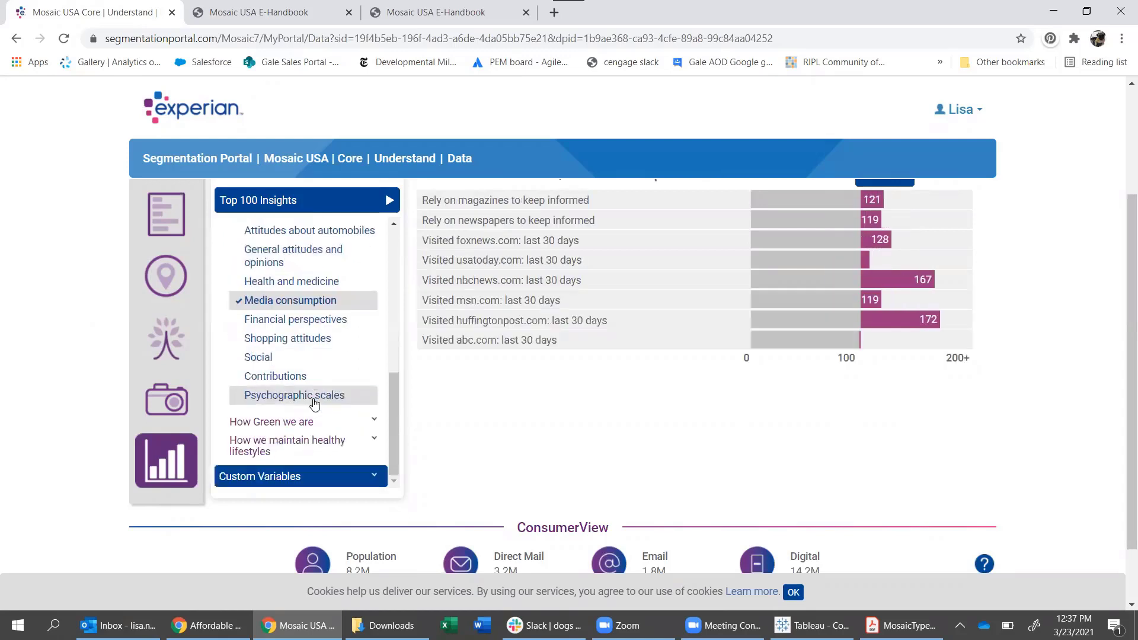
pyautogui.click(306, 380)
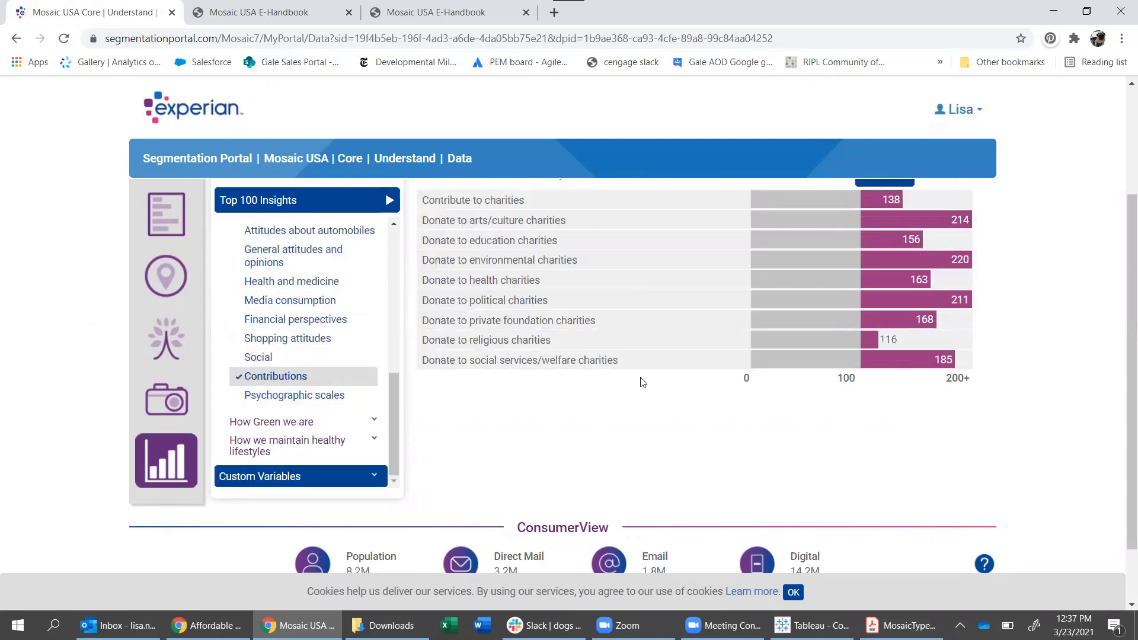
pyautogui.scroll(3, 641, 380)
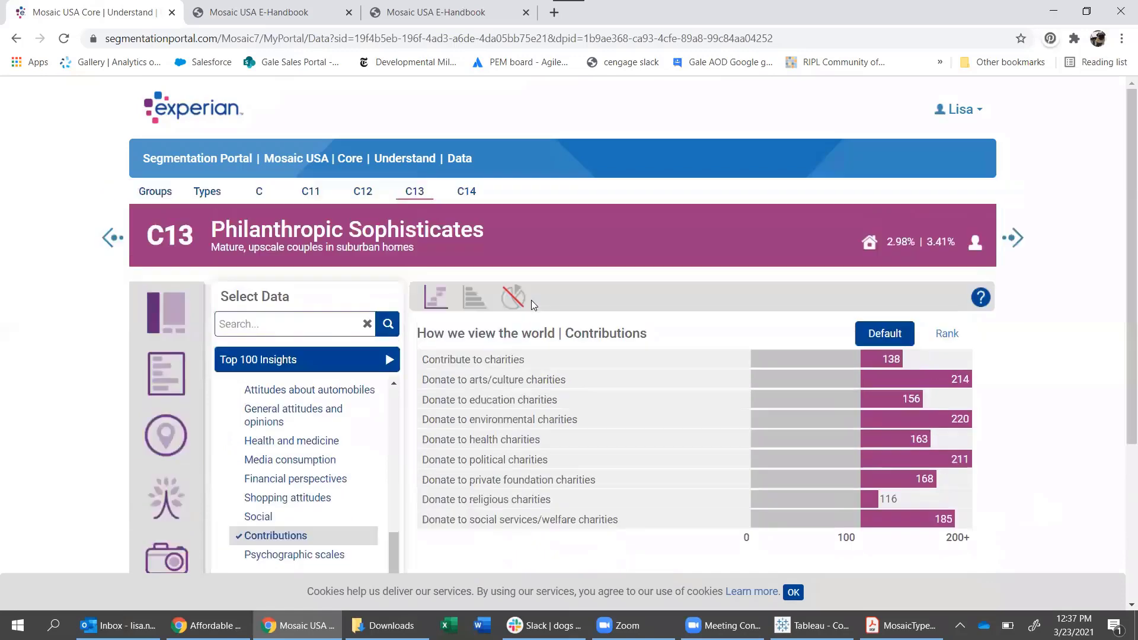
# Return to the Types overview and scroll the grid from A01 American Royalty to S71 Modest Retirees
pyautogui.click(207, 192)
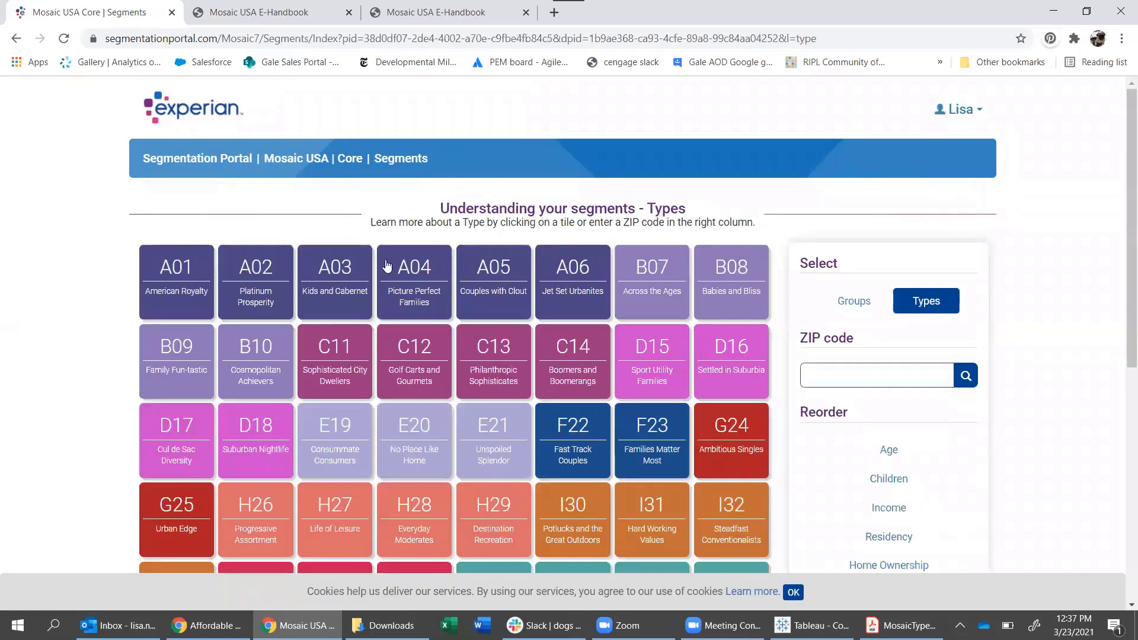
pyautogui.scroll(-3, 571, 362)
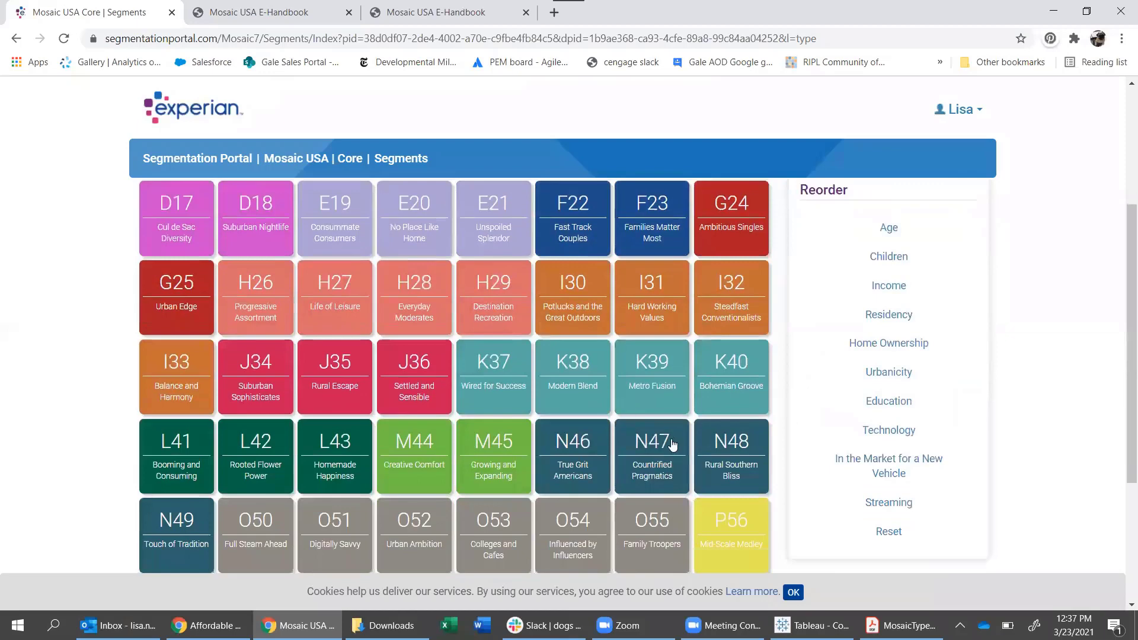
pyautogui.scroll(-2, 789, 456)
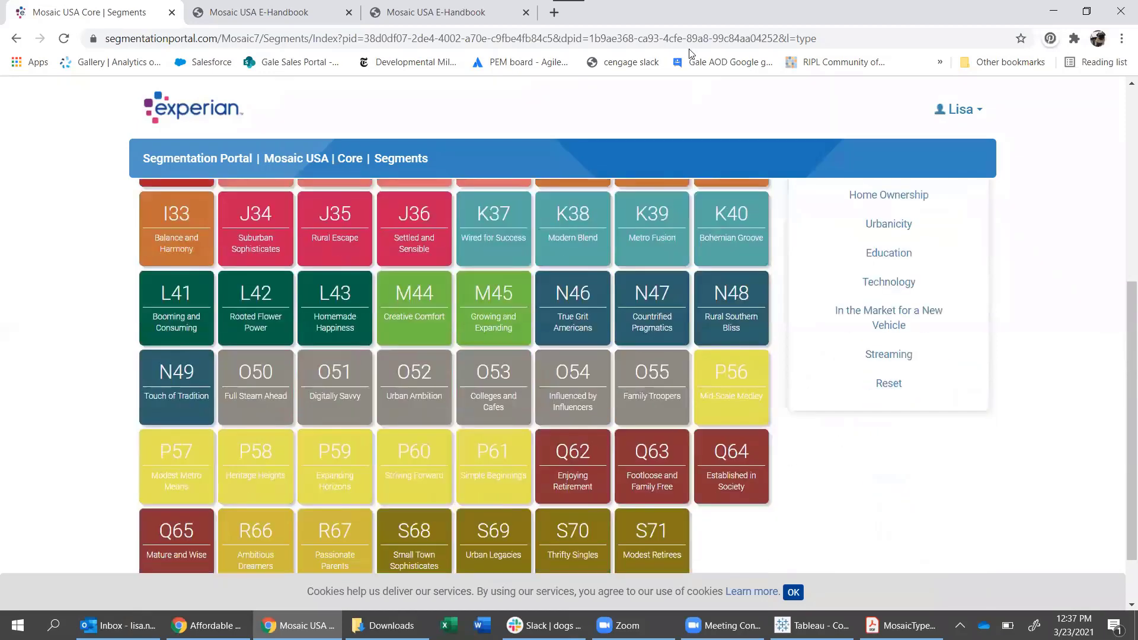